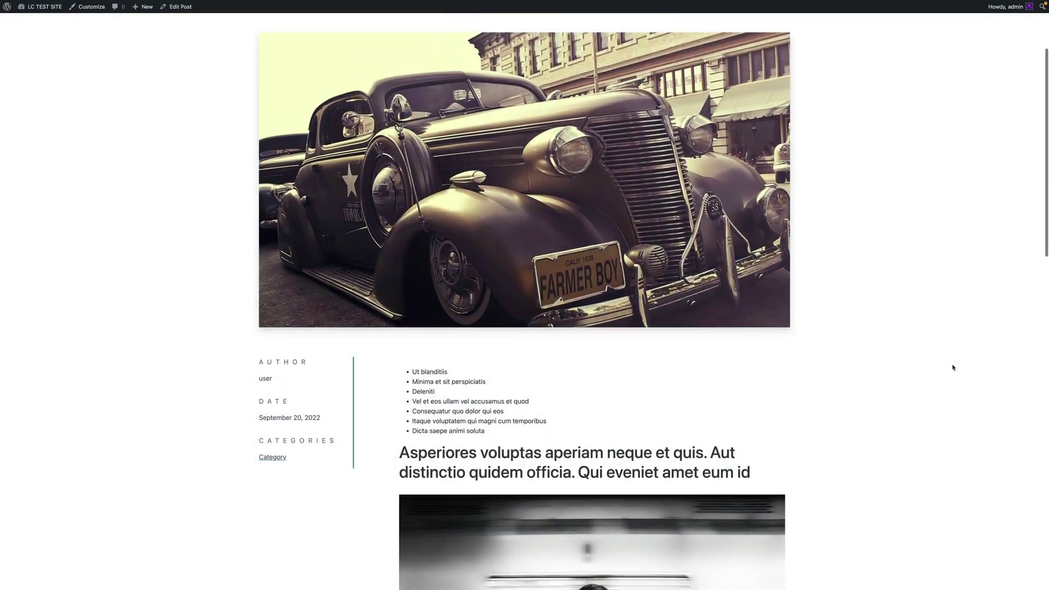
Step: Scroll through the sample post and the Category archive, then go to archive page 2
scroll(953, 368, down, 10)
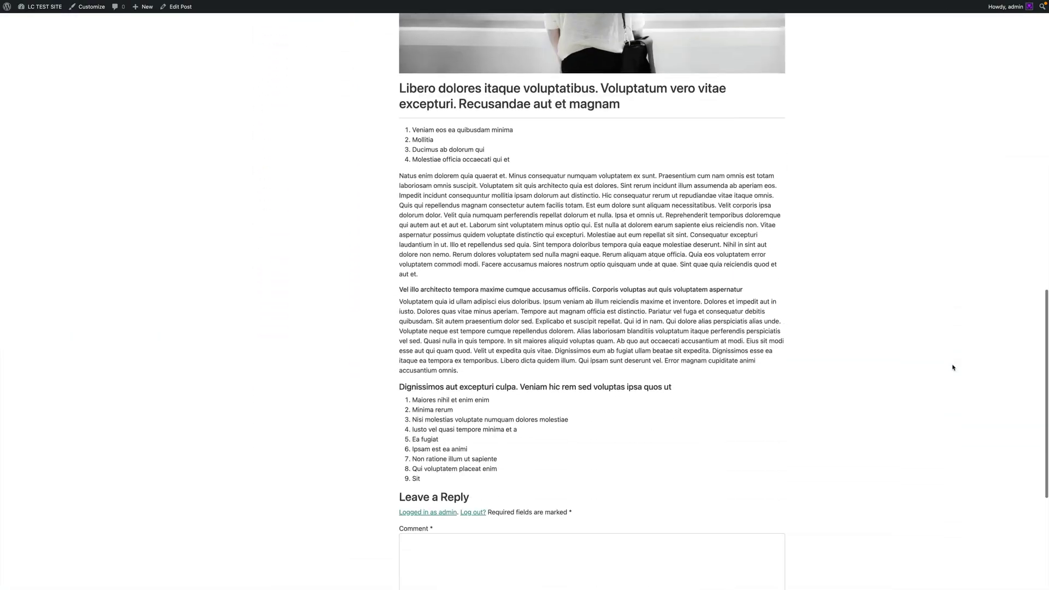
scroll(953, 368, down, 2)
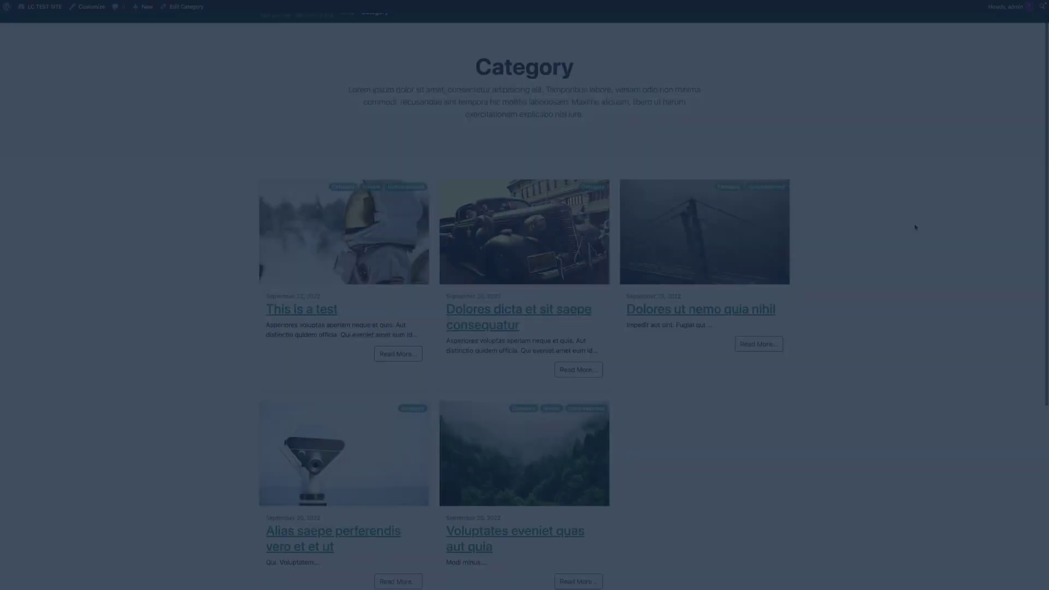
scroll(915, 227, down, 5)
click(521, 450)
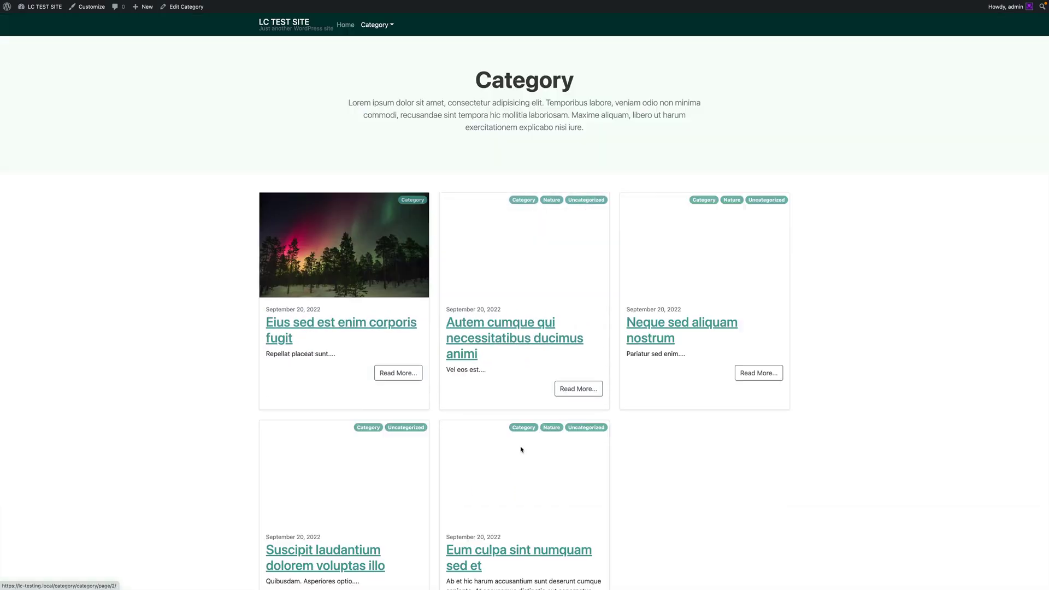
Step: Browse Category archive page 3, then return to page 2
scroll(691, 436, down, 3)
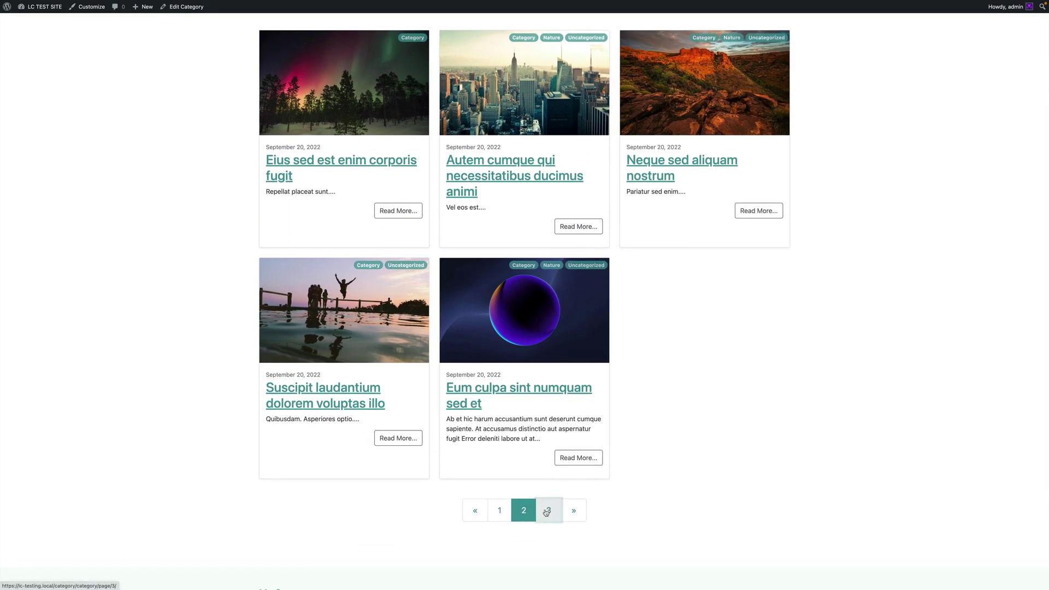
click(546, 511)
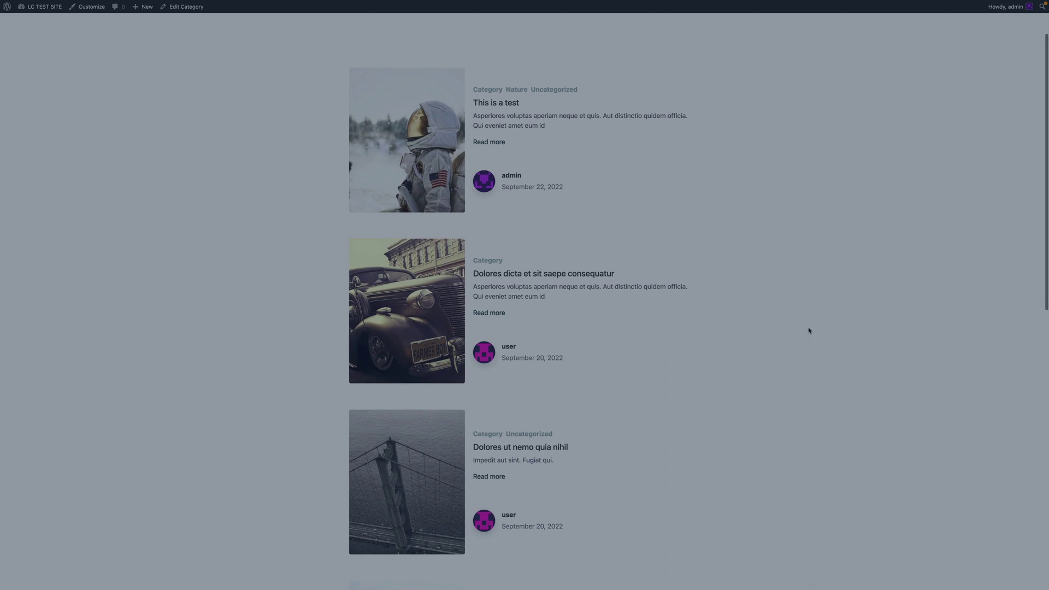
scroll(809, 331, down, 8)
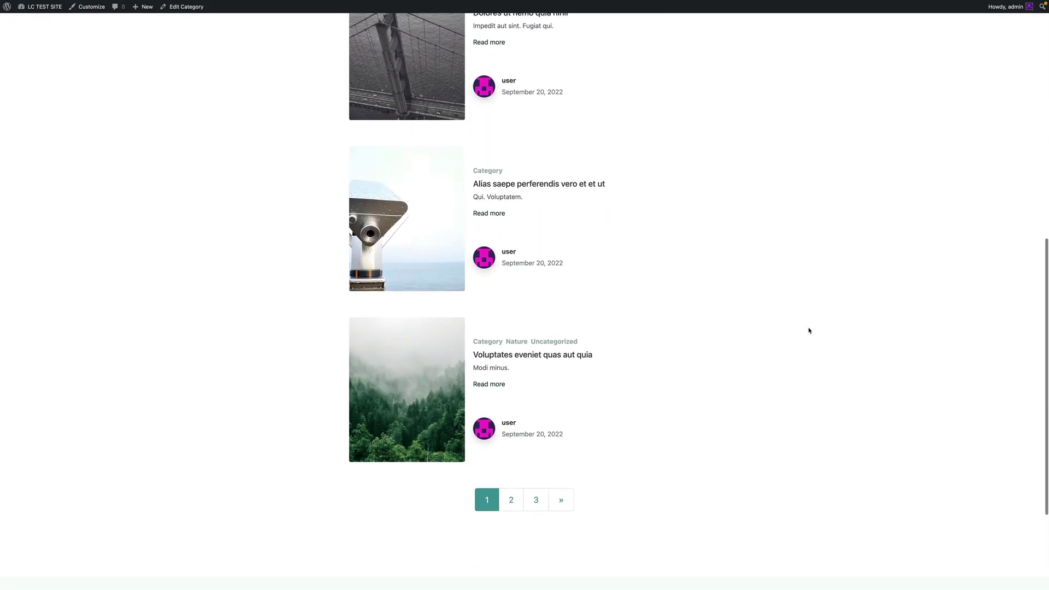
scroll(809, 330, down, 1)
click(511, 453)
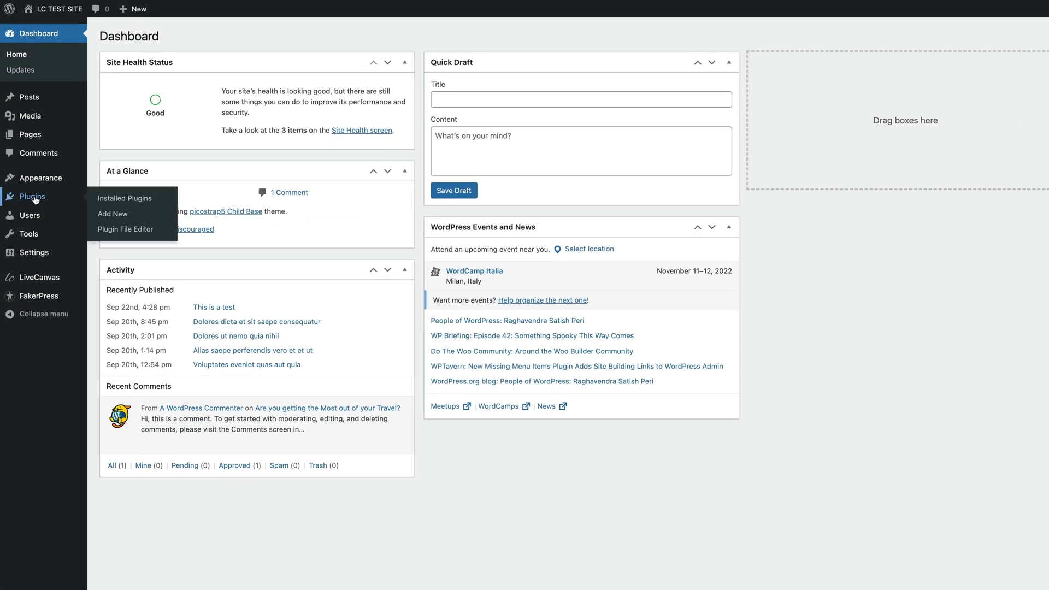
Step: In Installed Plugins, highlight the LiveCanvas plugin name and version number
click(34, 198)
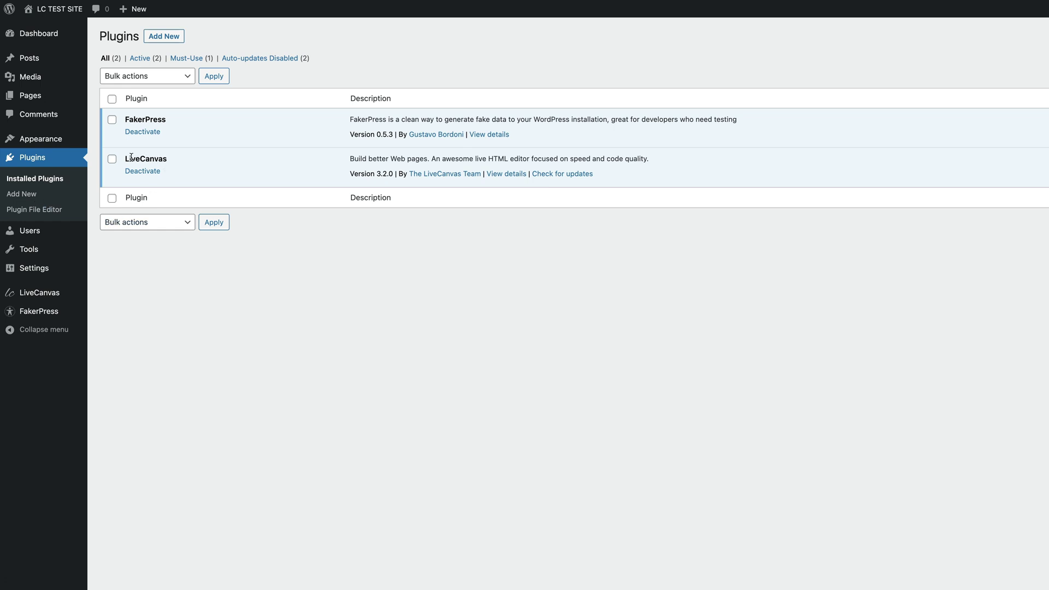
drag(131, 158, 177, 162)
drag(349, 175, 400, 175)
Step: On the LiveCanvas settings page, enable Handle WordPress Templates and save the changes
click(42, 300)
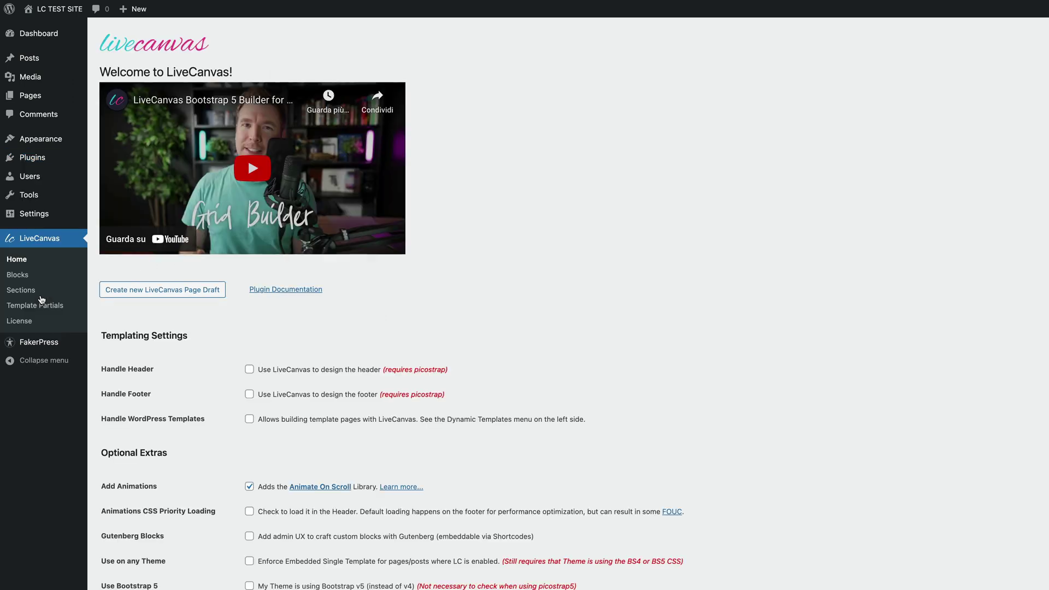
scroll(210, 307, down, 2)
scroll(211, 312, down, 2)
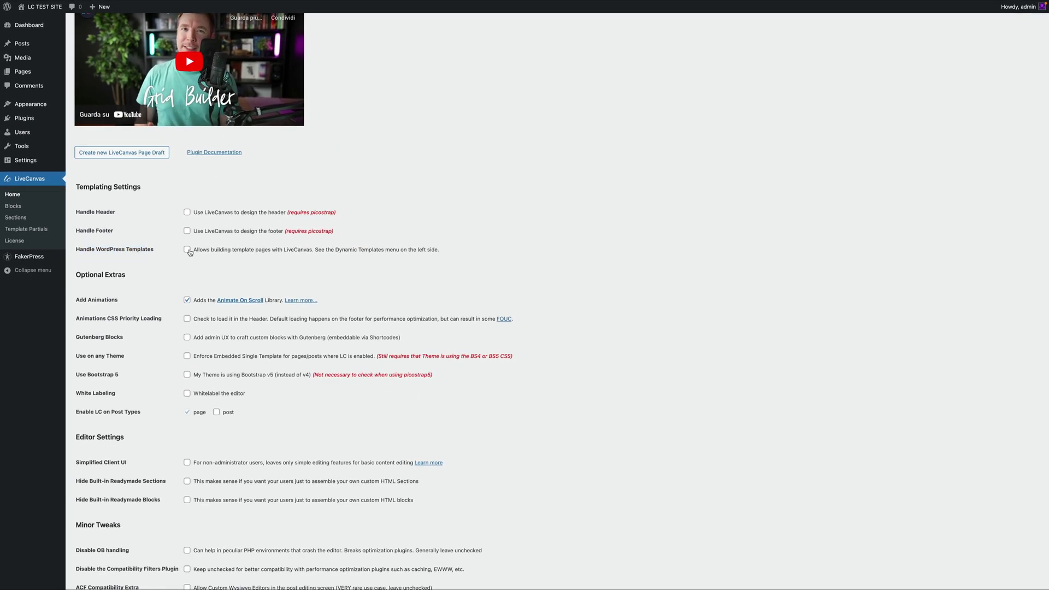
click(187, 250)
scroll(187, 250, down, 2)
click(95, 558)
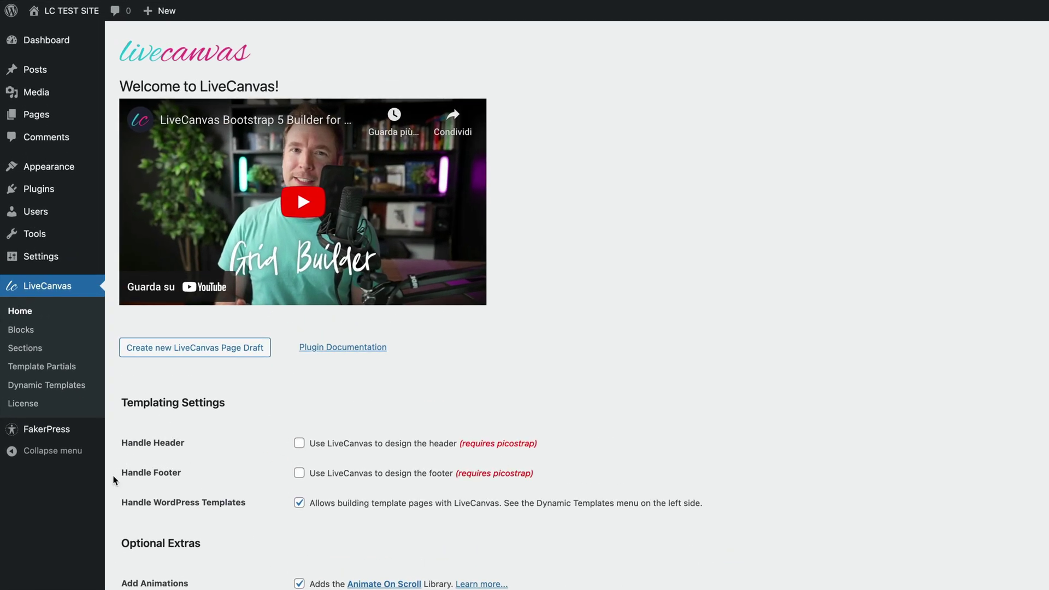
Step: Add a new LiveCanvas dynamic template assigned to Single Posts
click(79, 390)
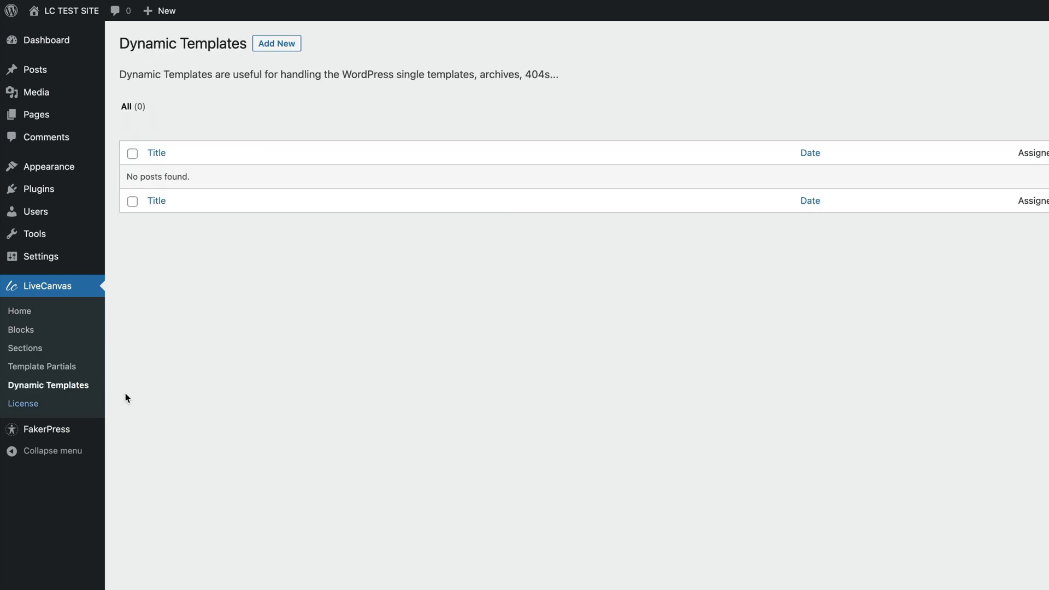
click(274, 47)
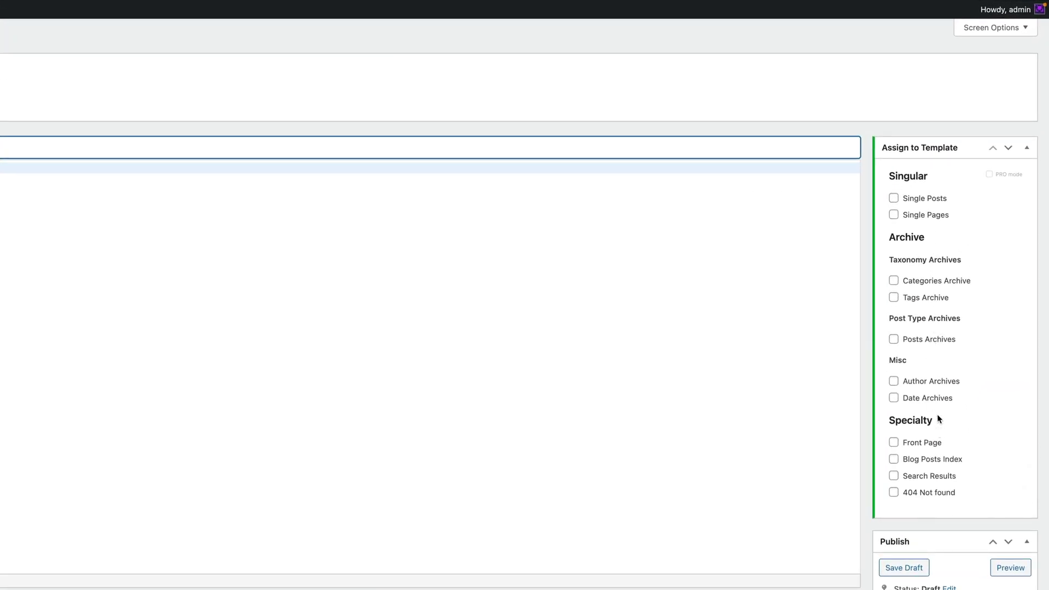
click(893, 198)
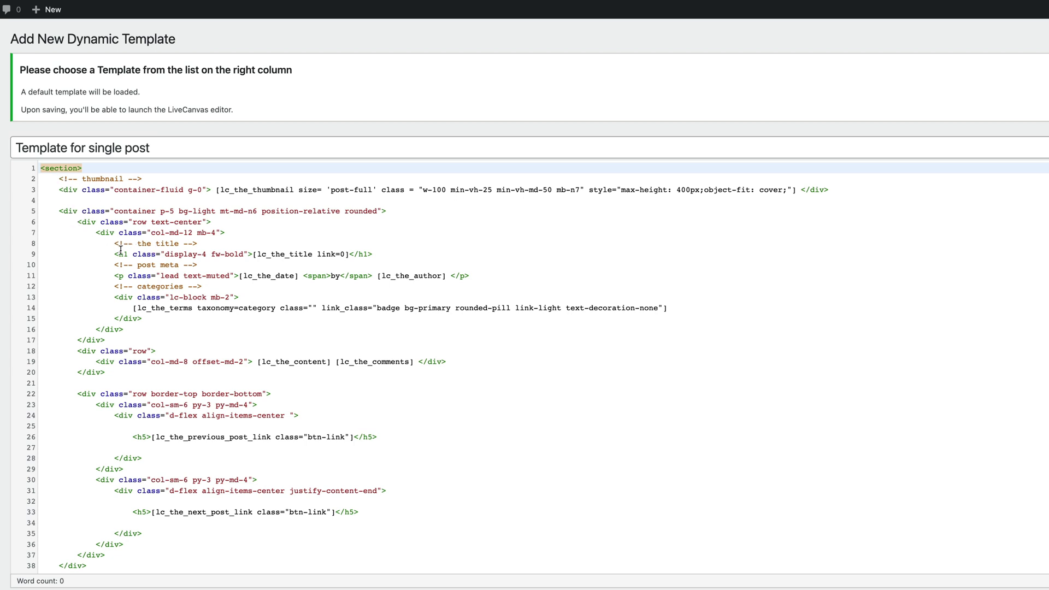
Step: Review the template's default single-post code, highlighting the post title line
drag(116, 253, 382, 255)
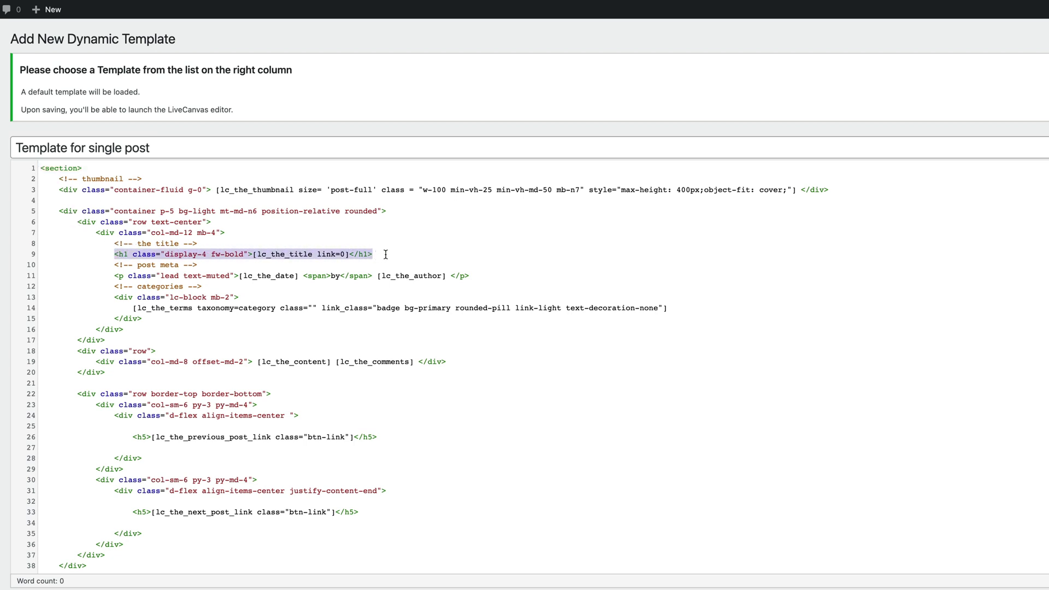
click(386, 254)
scroll(386, 262, down, 1)
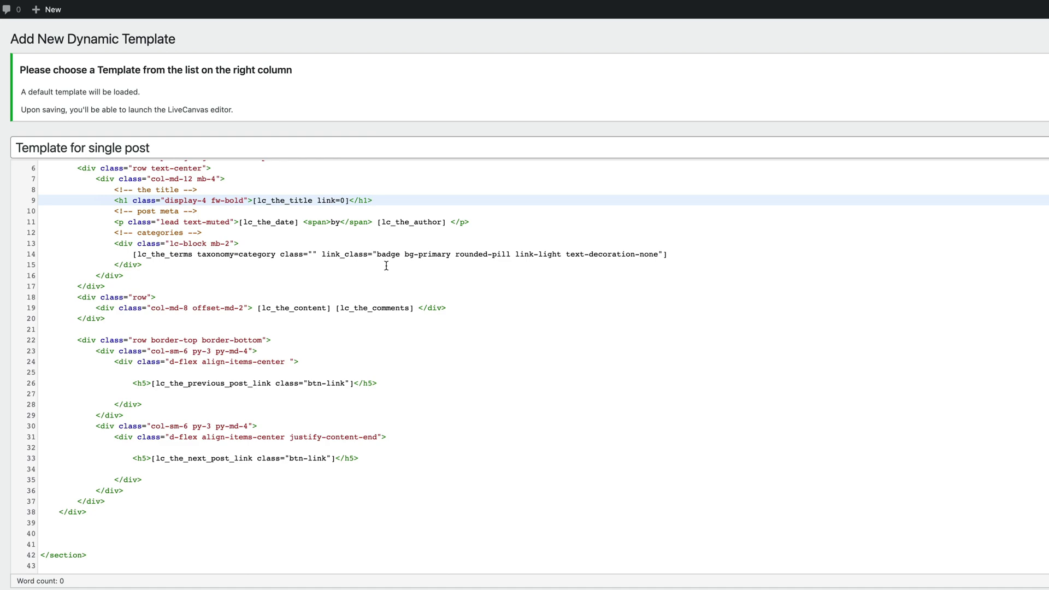
scroll(386, 266, up, 1)
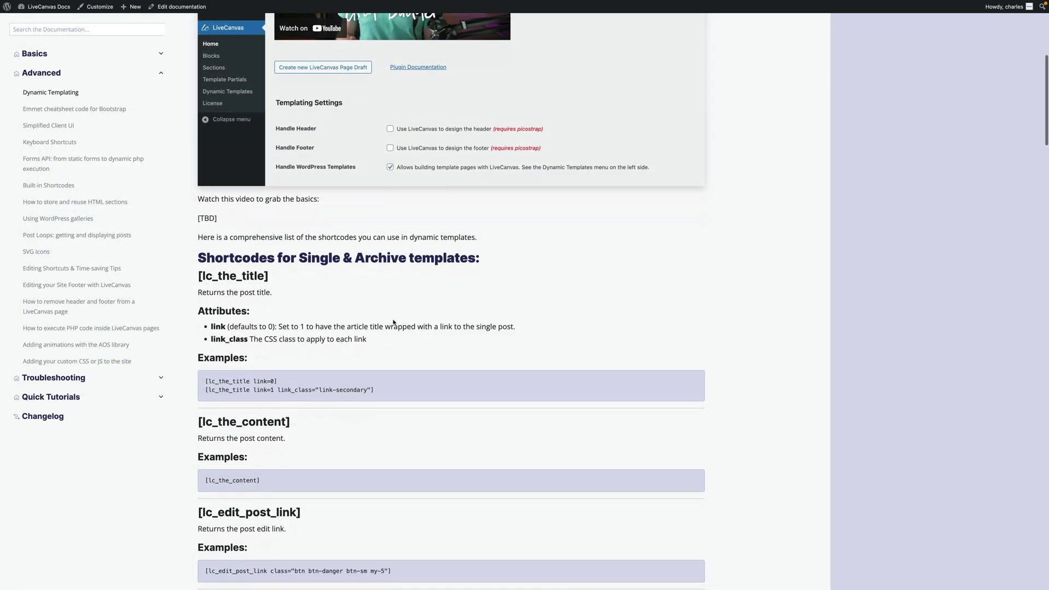
scroll(393, 321, down, 2)
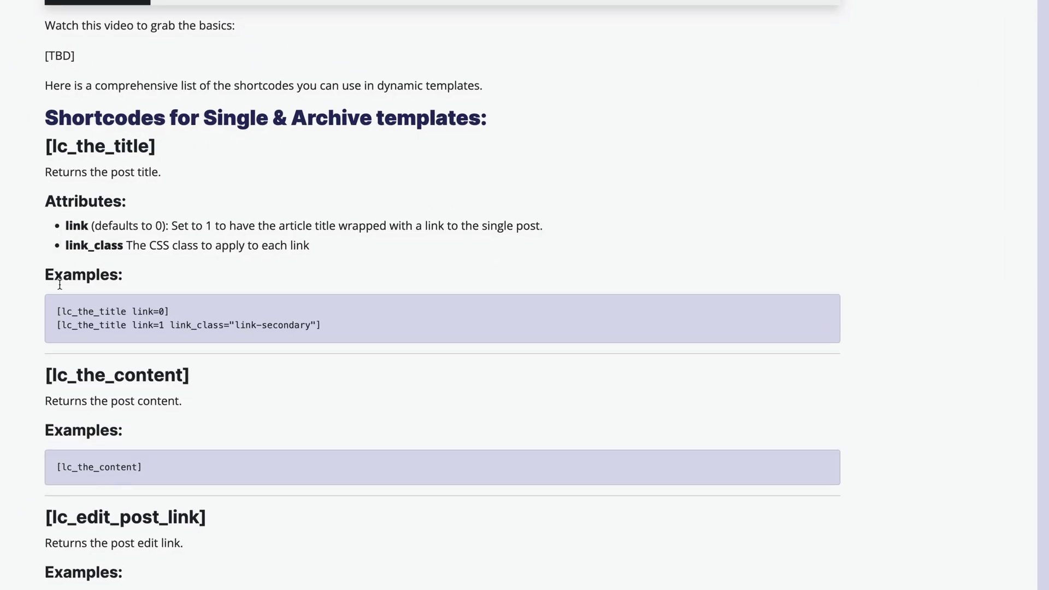
drag(58, 309, 346, 339)
click(289, 380)
scroll(69, 434, down, 1)
drag(57, 427, 187, 436)
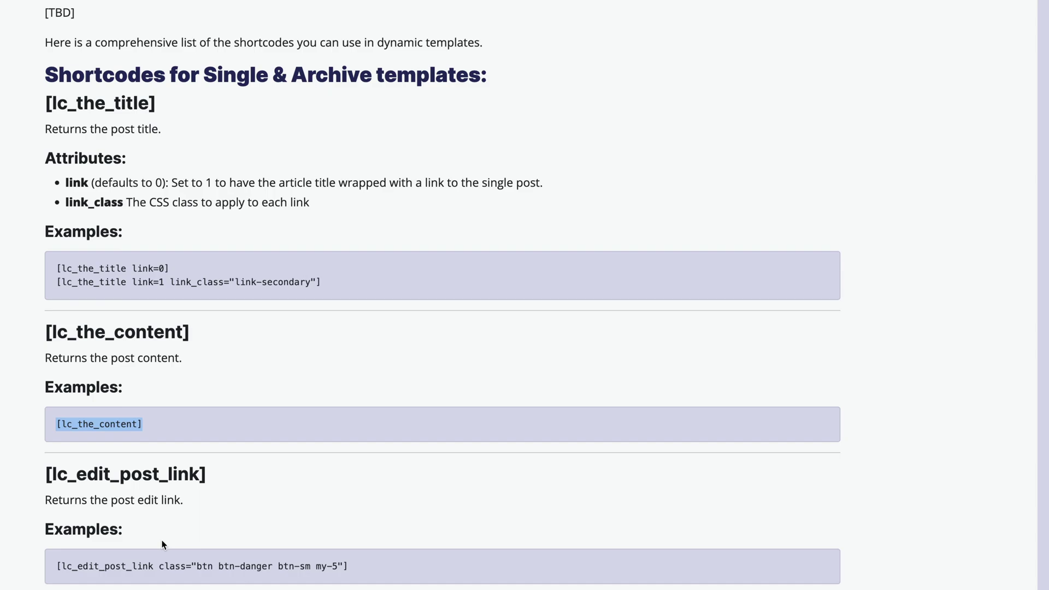
scroll(158, 547, down, 2)
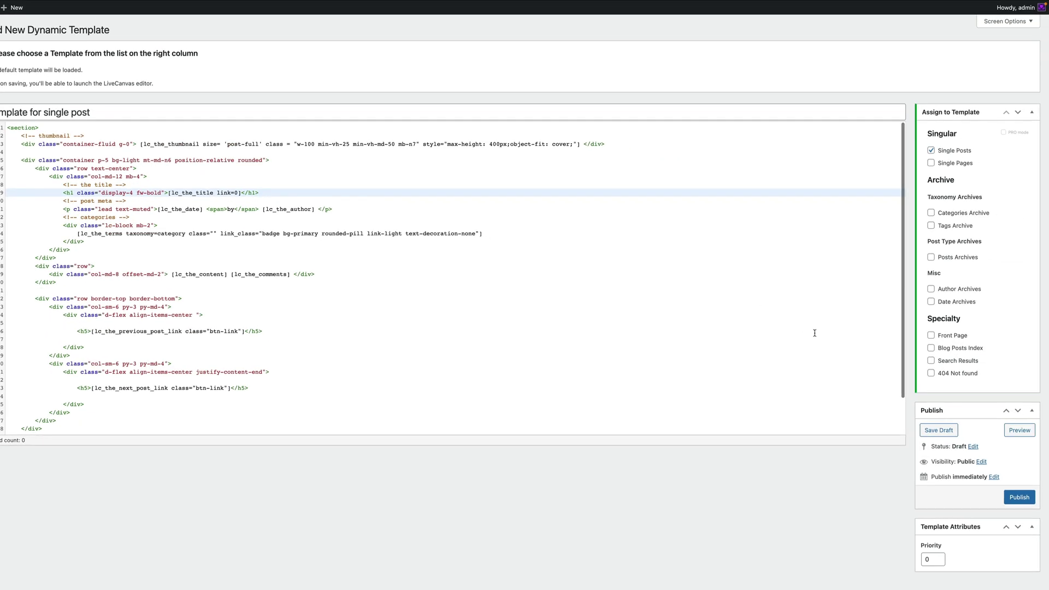
Step: Publish the Template for single post dynamic template
click(1026, 500)
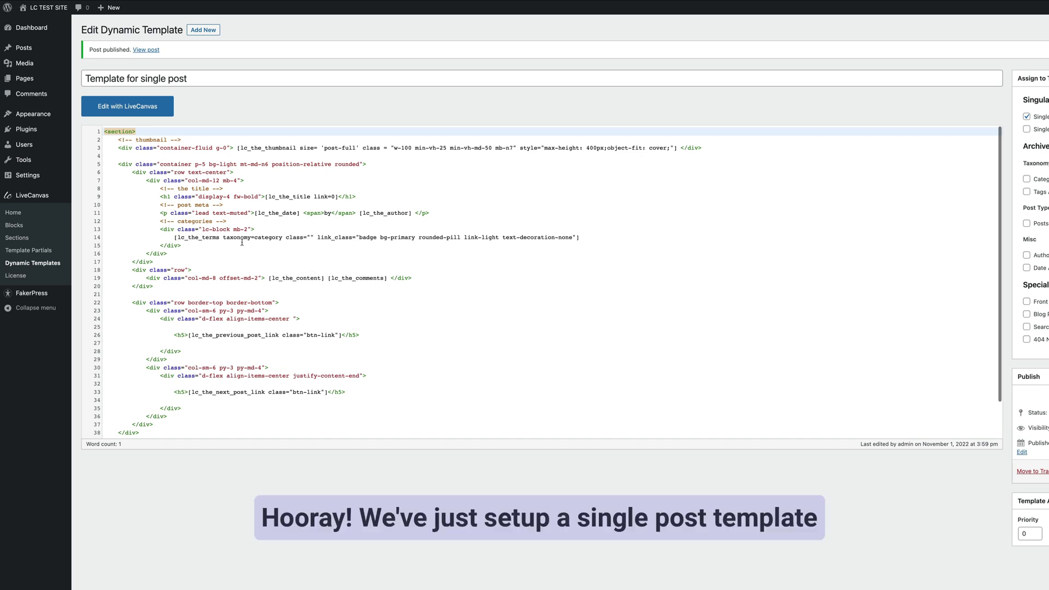
click(33, 49)
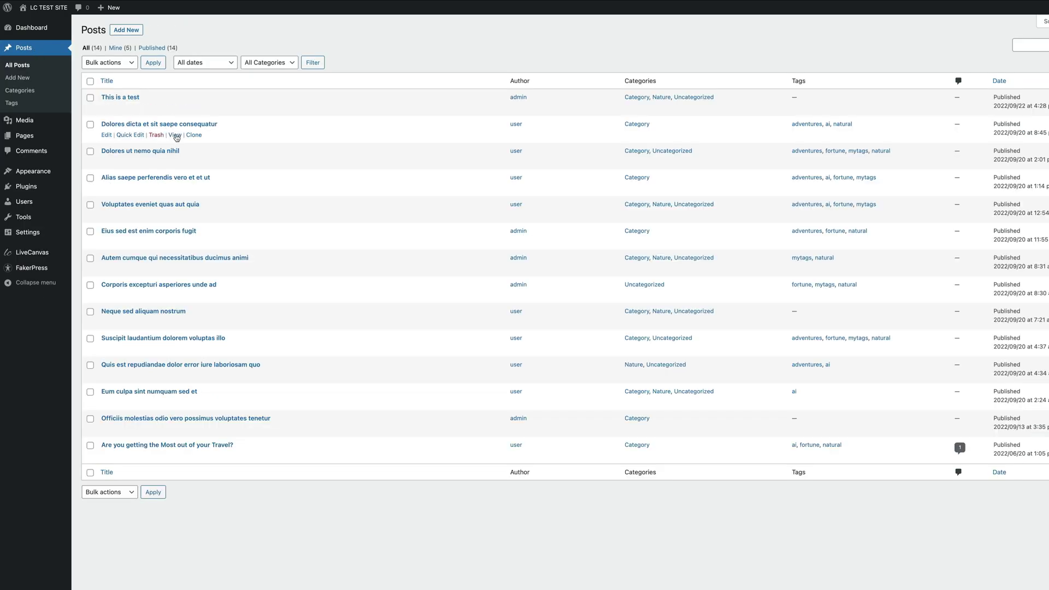
click(175, 135)
scroll(394, 203, down, 7)
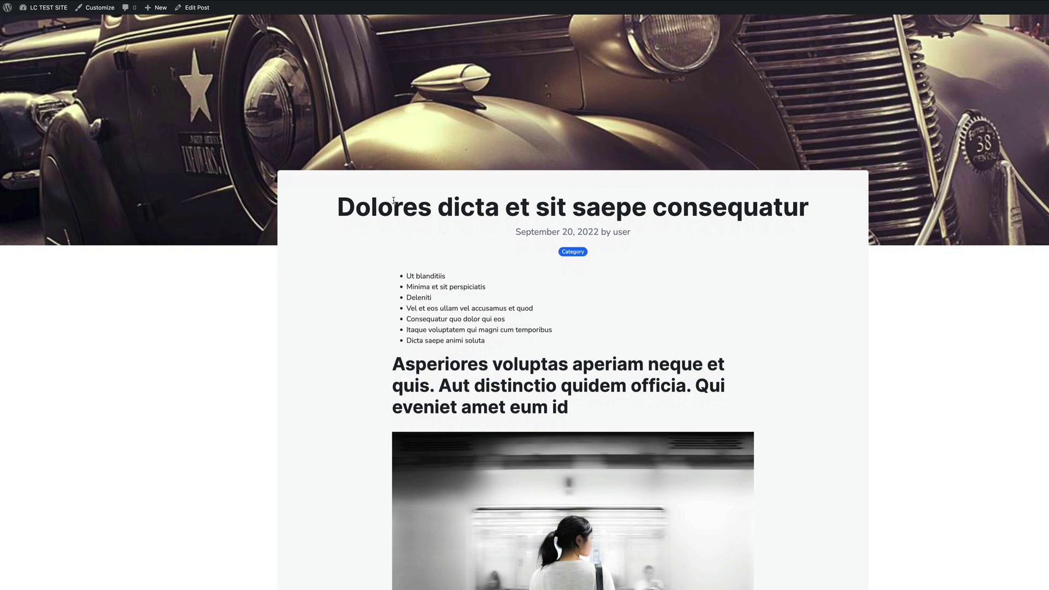
scroll(393, 203, down, 10)
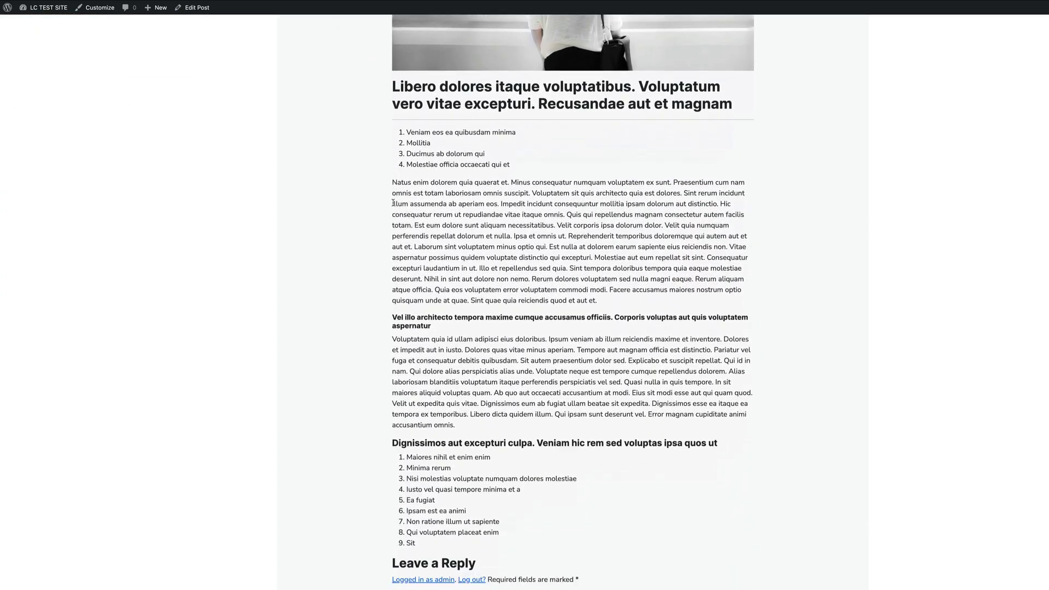
click(392, 456)
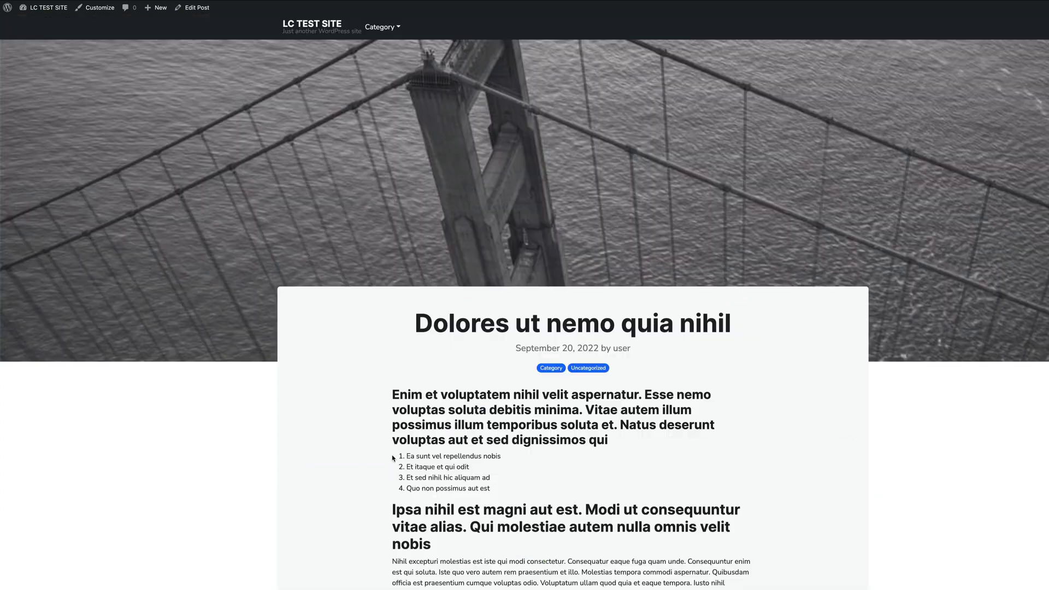
scroll(393, 458, down, 10)
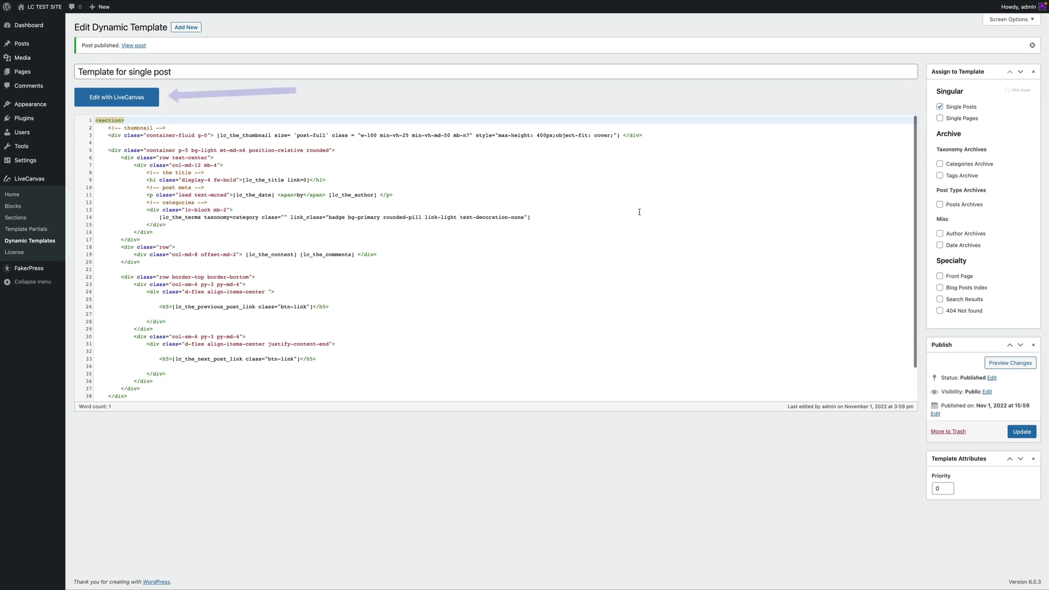
Step: Edit the single-post template with LiveCanvas and show the section's HTML code below the preview
click(130, 99)
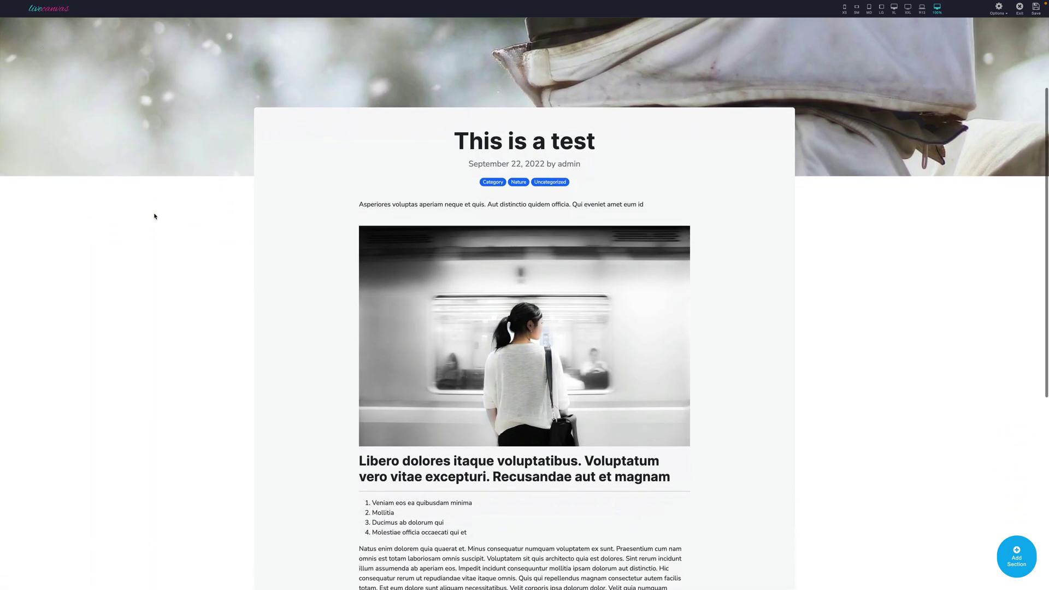
scroll(155, 216, down, 5)
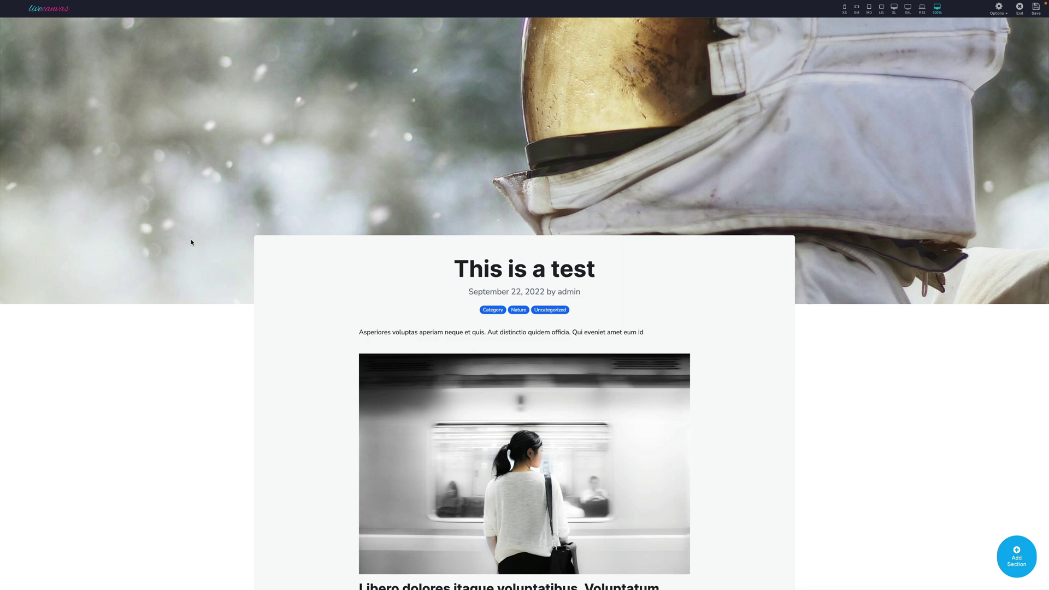
click(186, 238)
scroll(270, 403, down, 4)
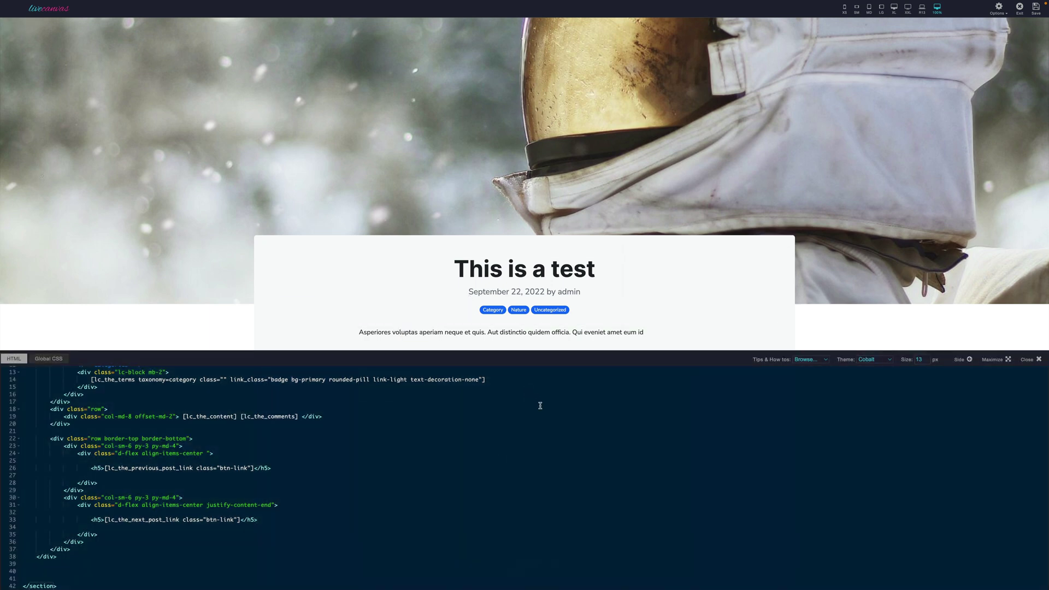
Step: In the title row's HTML, change the category badge class bg-primary to bg-dark rfs-8 on line 8
scroll(540, 405, up, 4)
key(Escape)
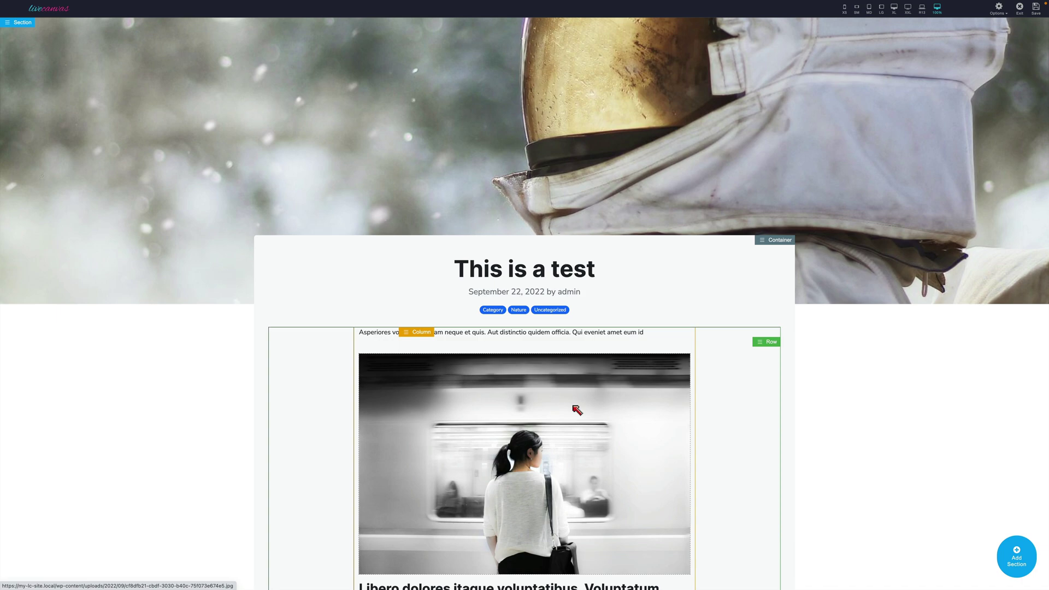
click(766, 271)
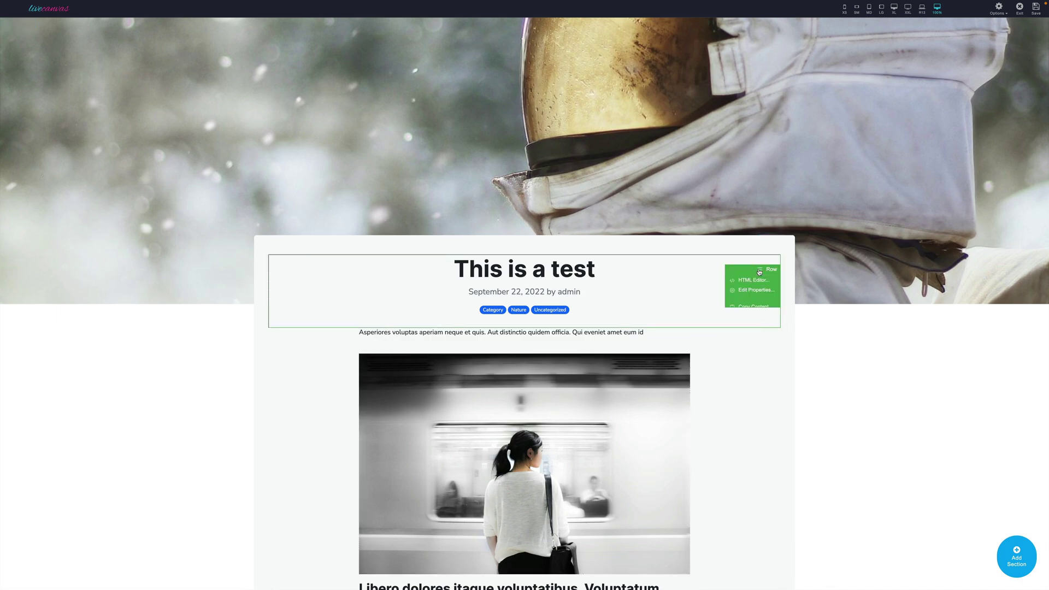
click(751, 282)
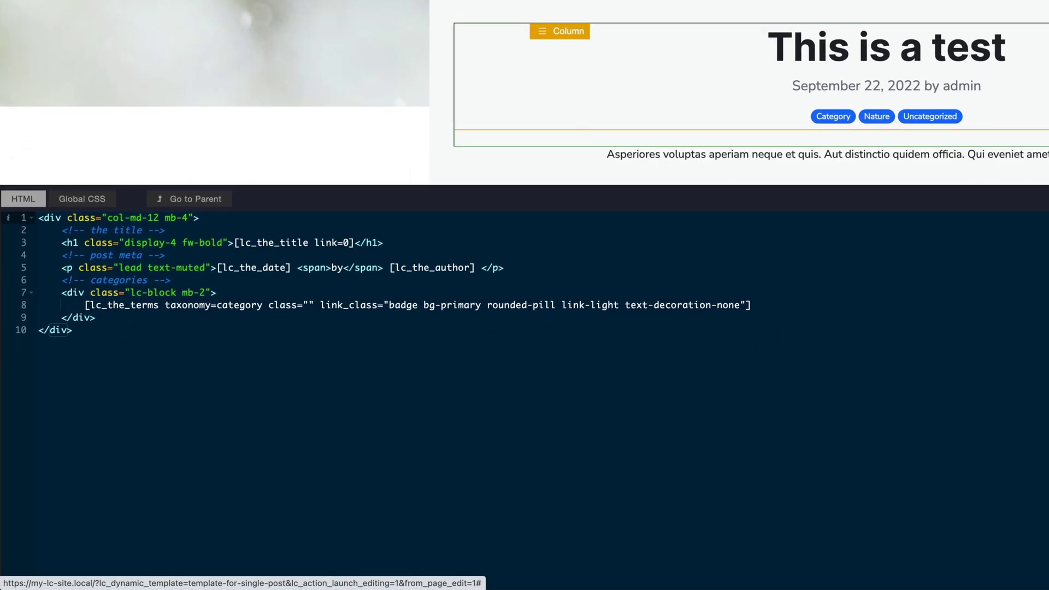
click(85, 304)
drag(85, 305, 778, 304)
click(777, 304)
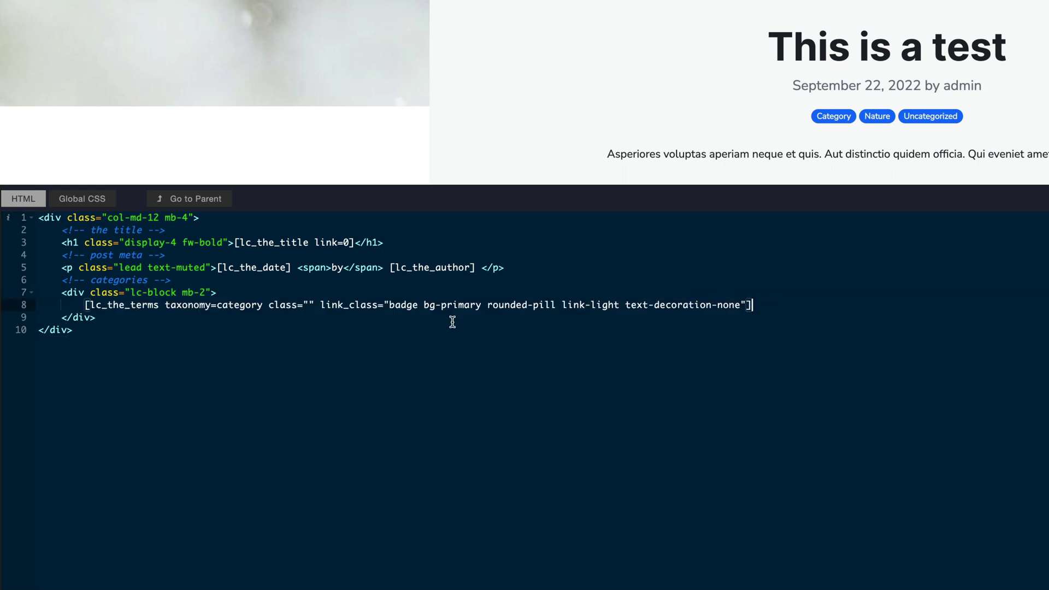
double_click(461, 305)
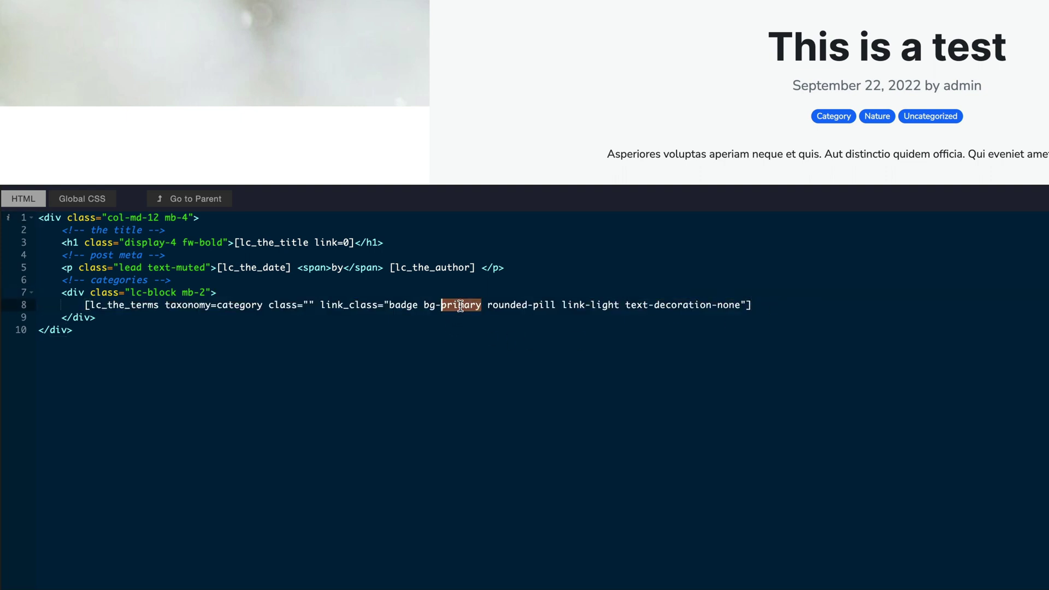
key(BackSpace)
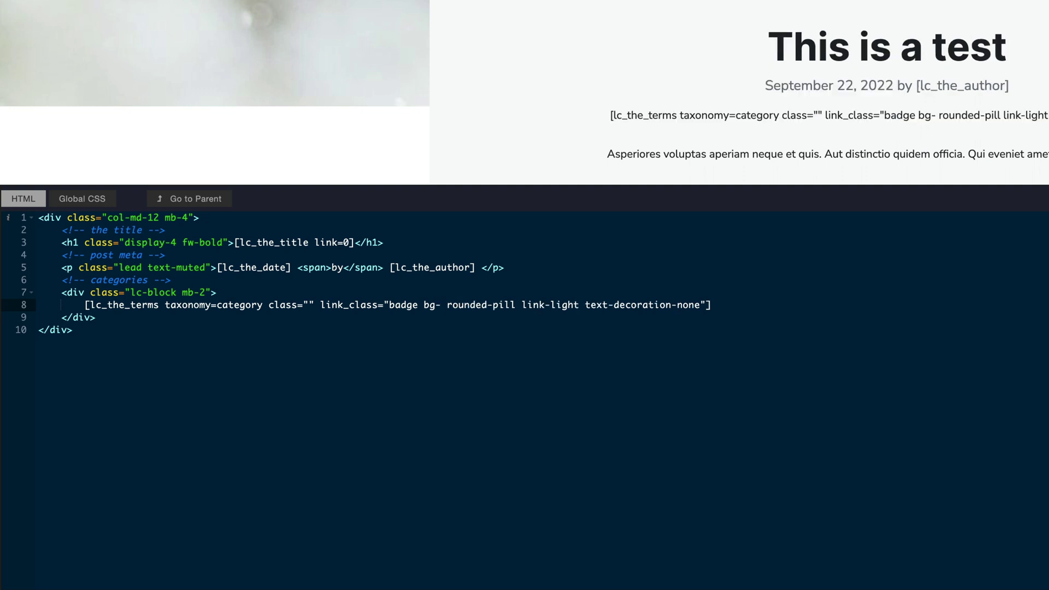
text(dark r)
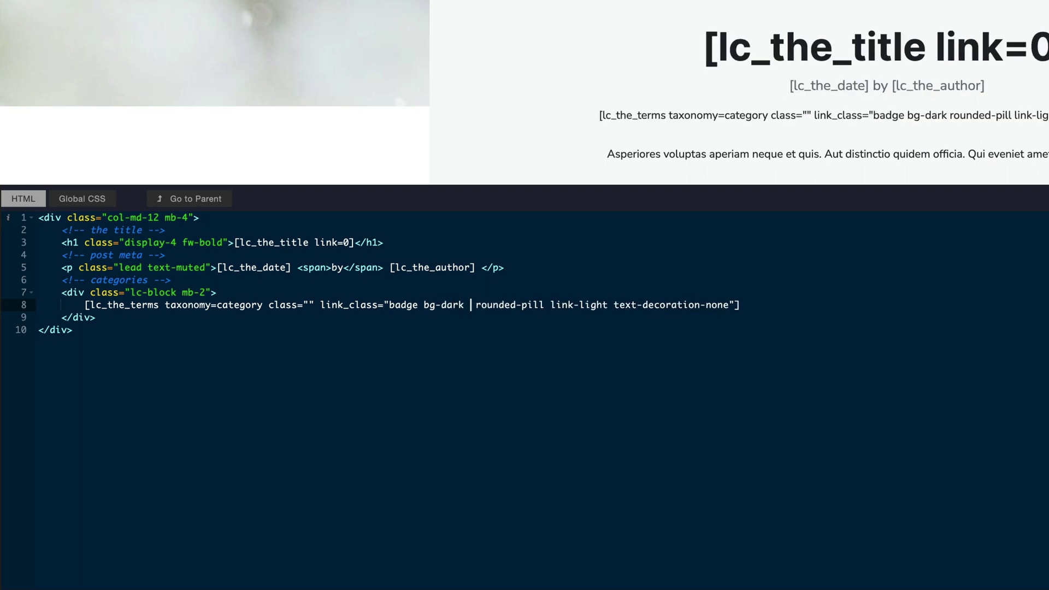
text(fs-8 r)
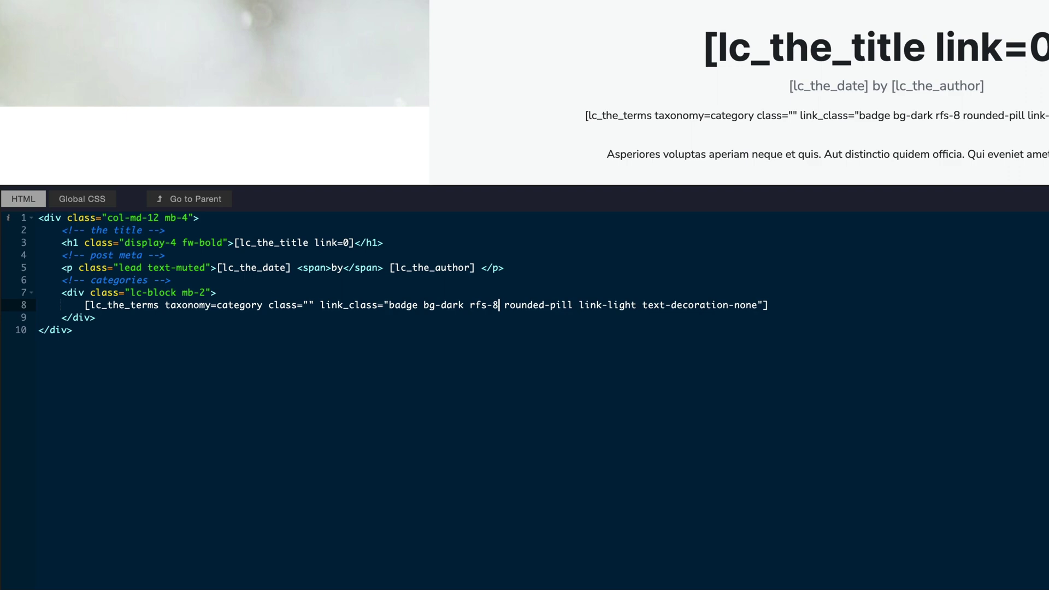
key(Escape)
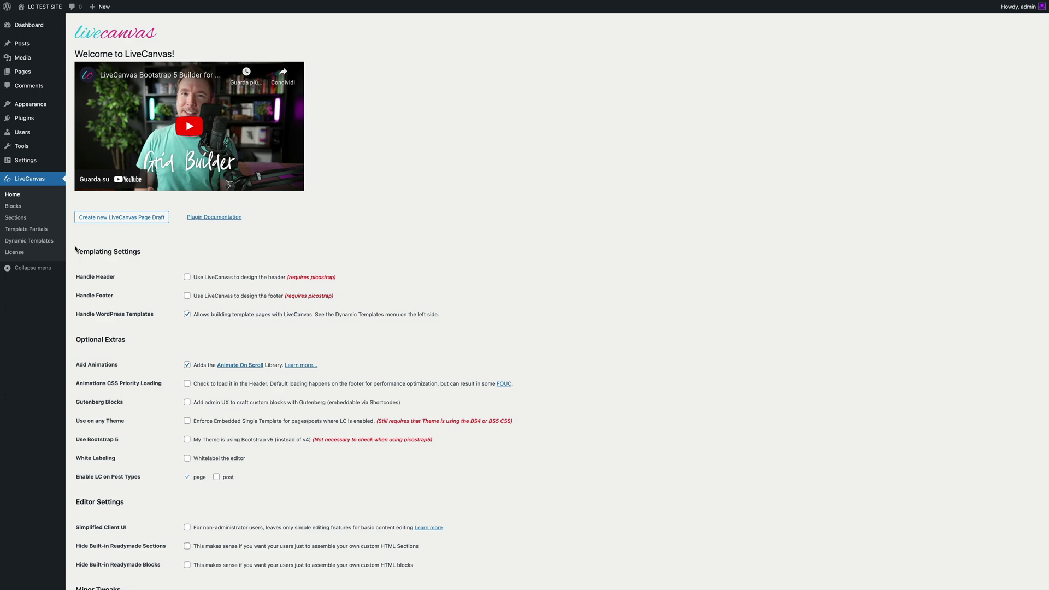
Step: Add a new dynamic template assigned to Categories Archive and publish it
click(38, 243)
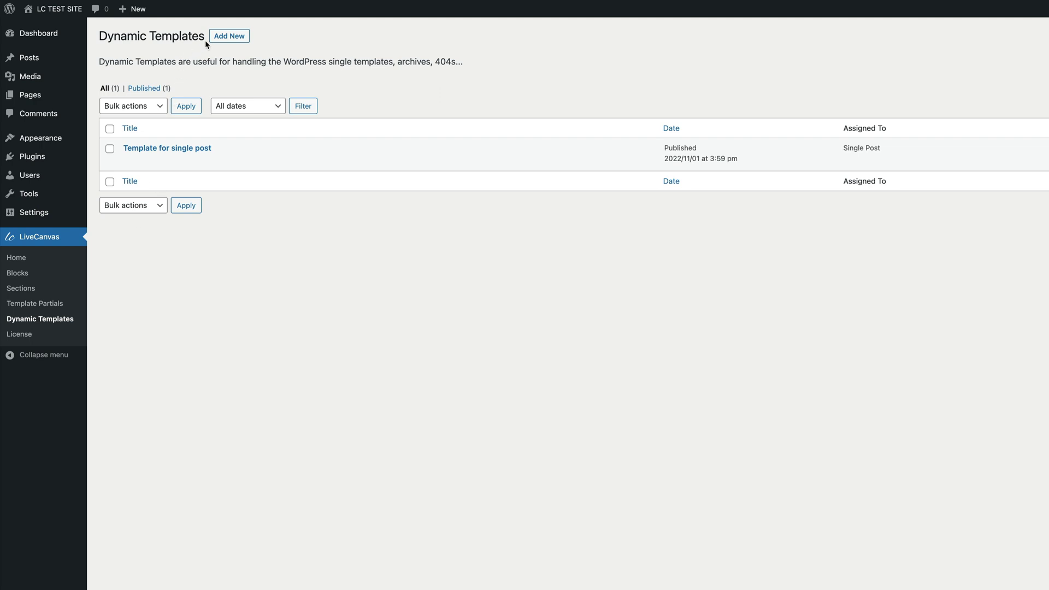
click(224, 36)
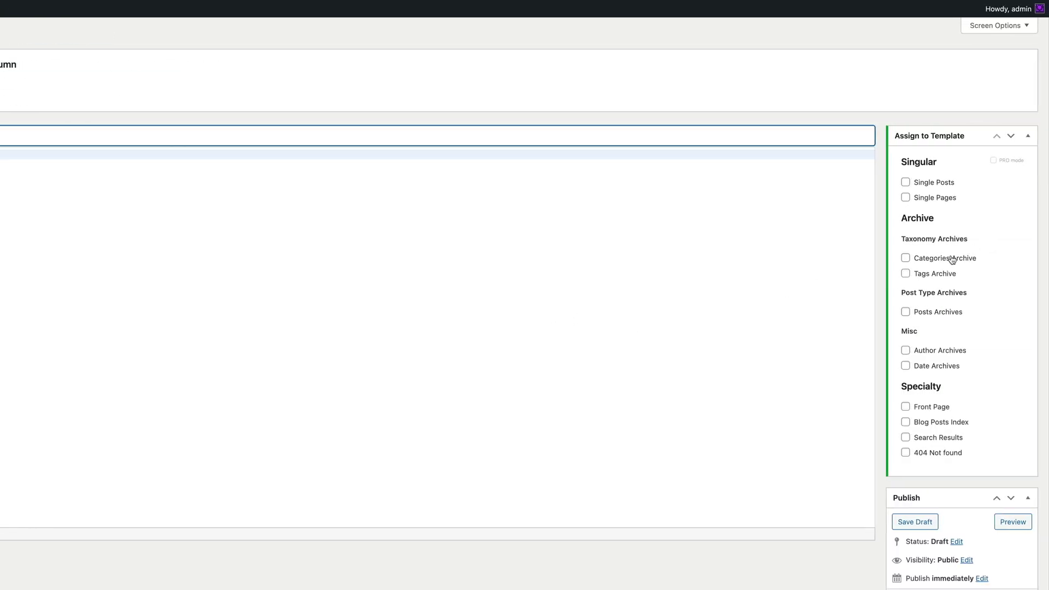
click(906, 259)
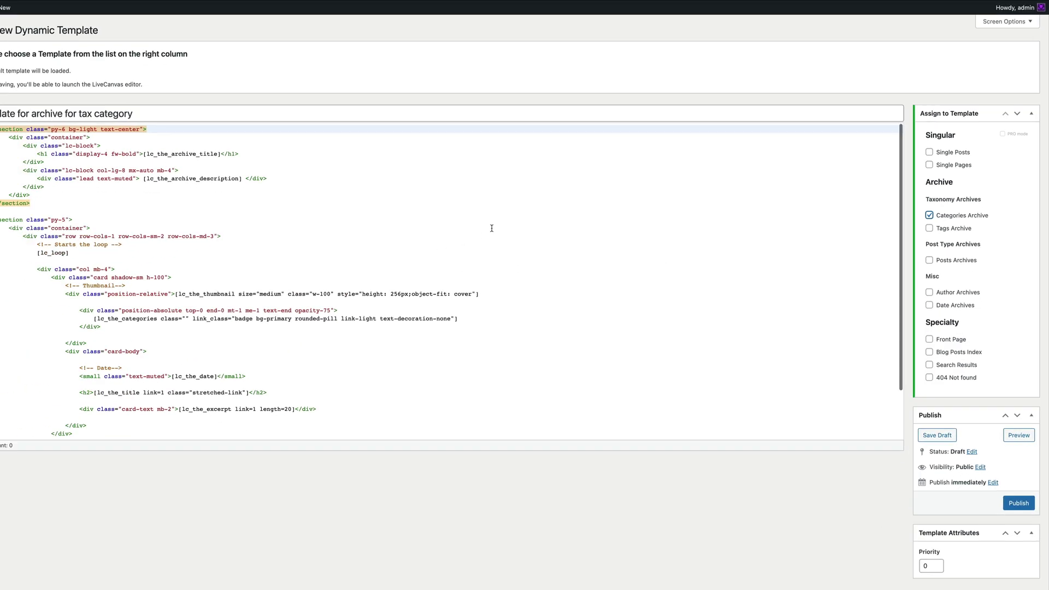
scroll(546, 206, down, 2)
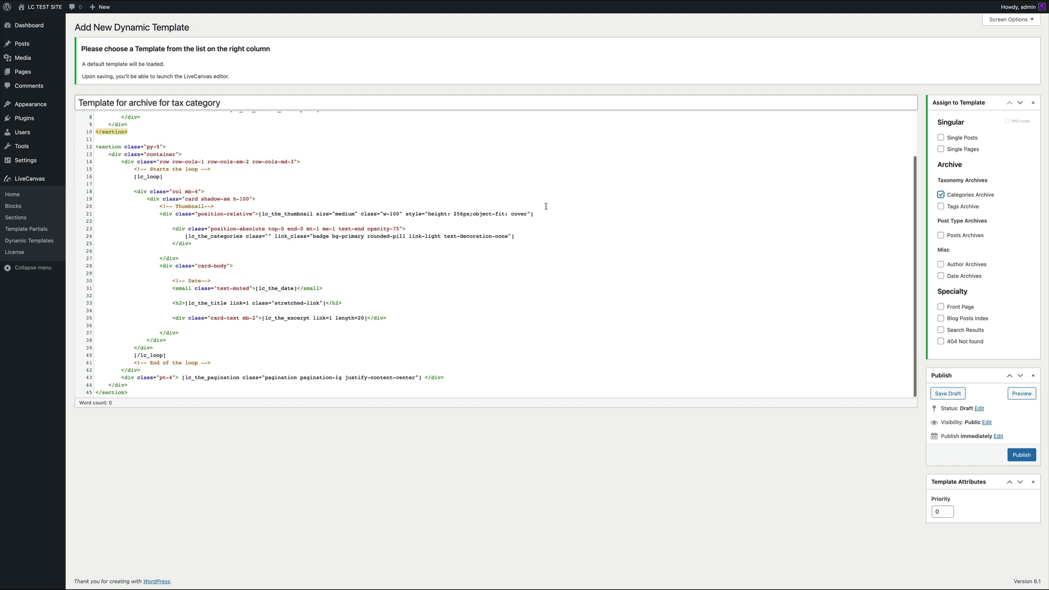
scroll(546, 206, up, 2)
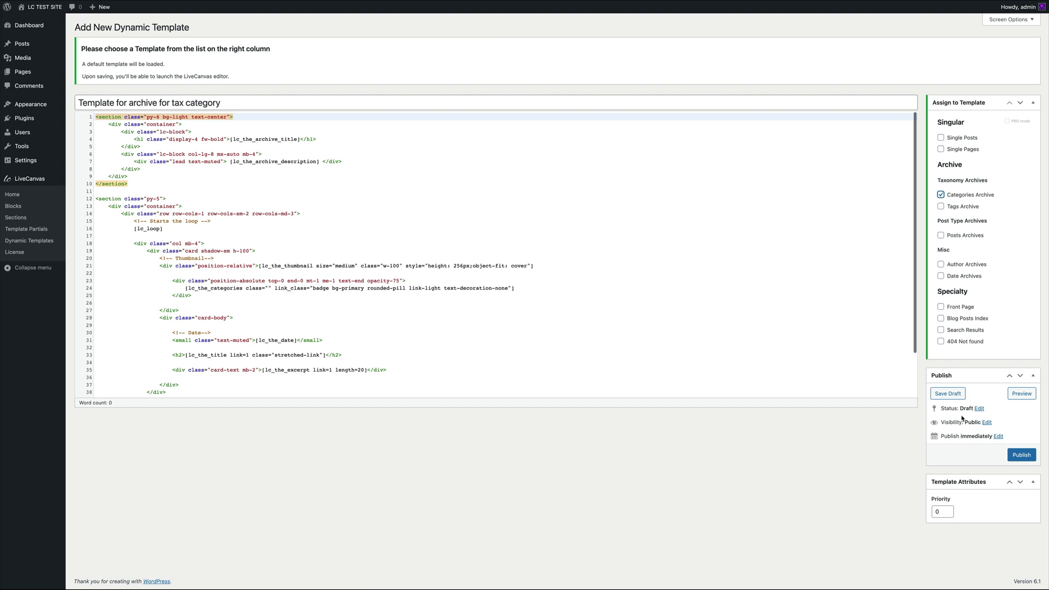
click(1019, 456)
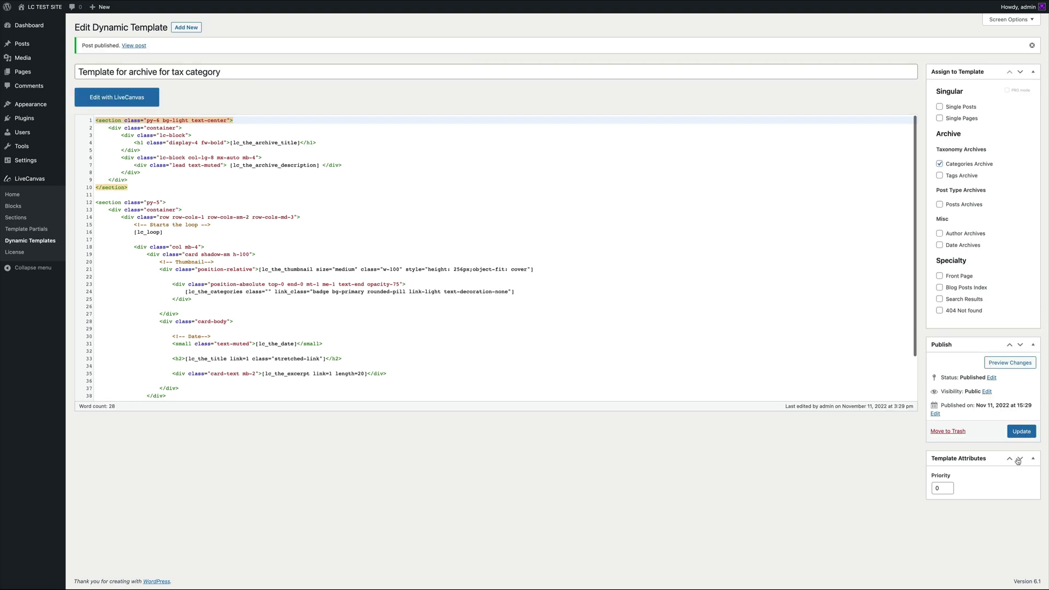
Step: View the Category archive from Posts > Categories, check page 2, then return to the Dashboard
mouse_move(26, 47)
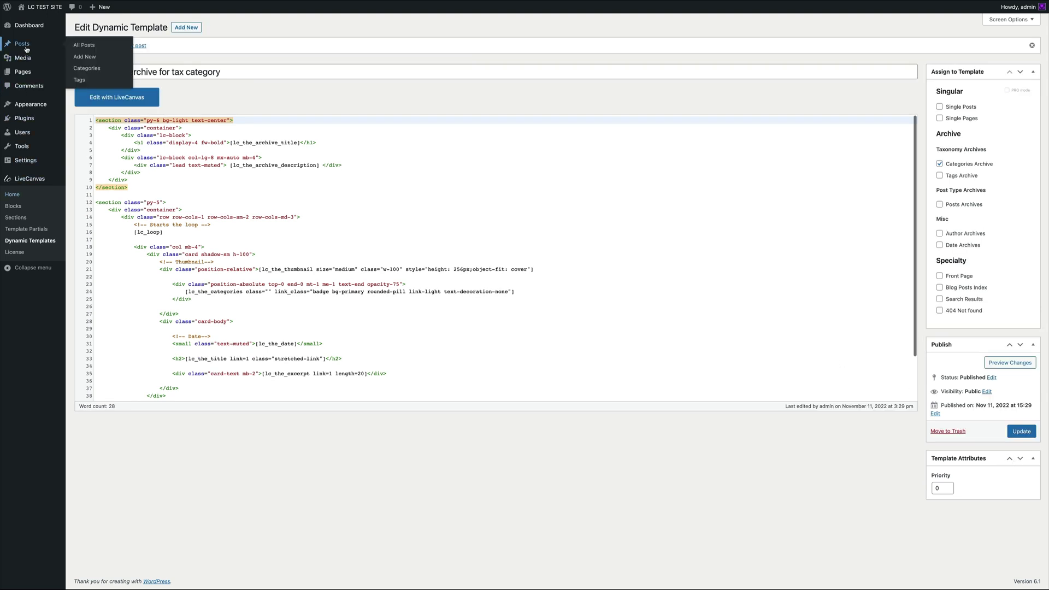
click(97, 69)
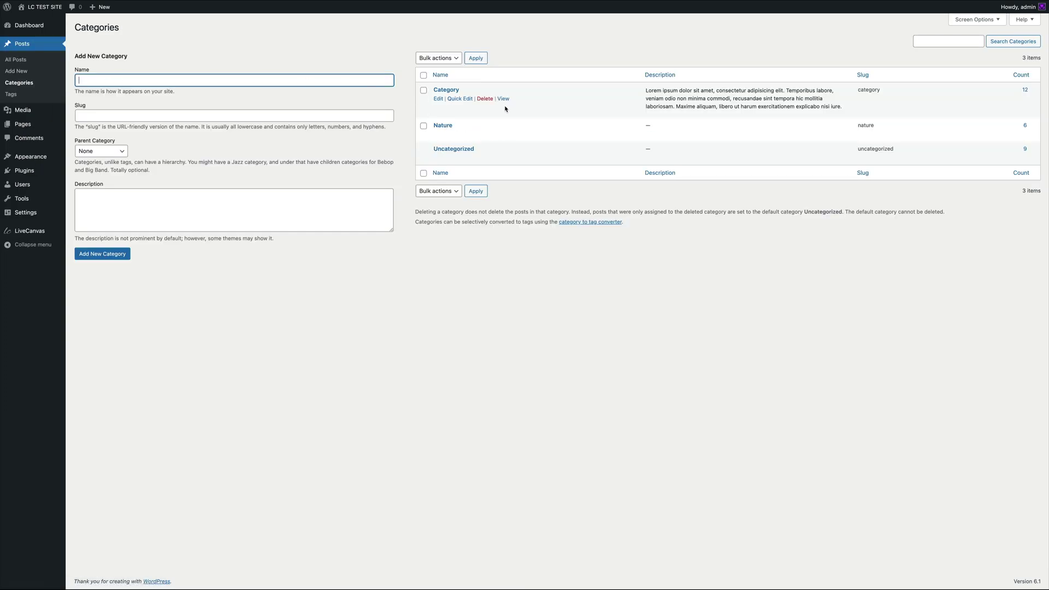
click(503, 99)
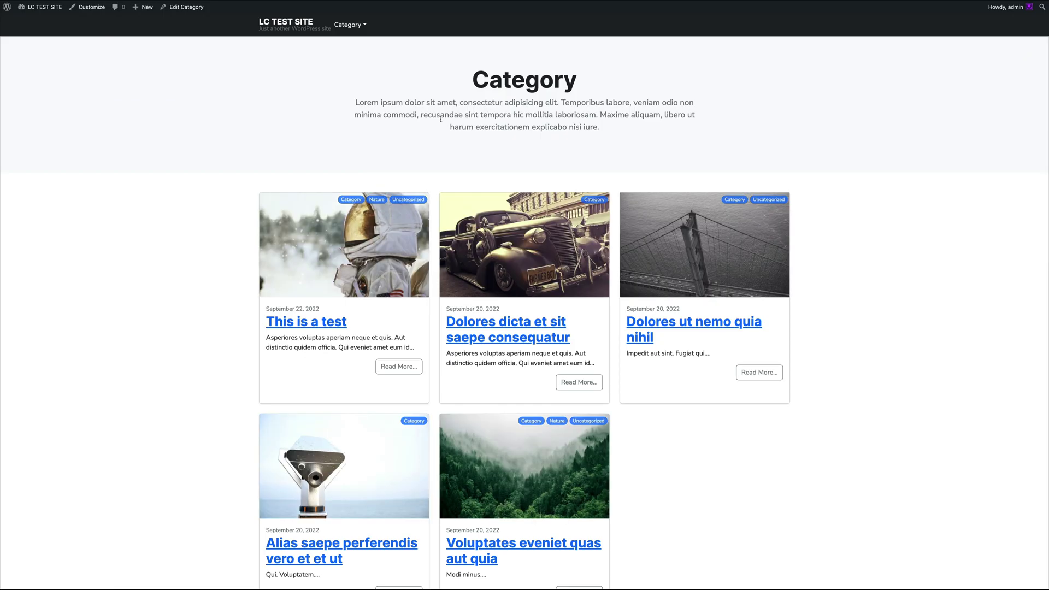
scroll(172, 244, down, 5)
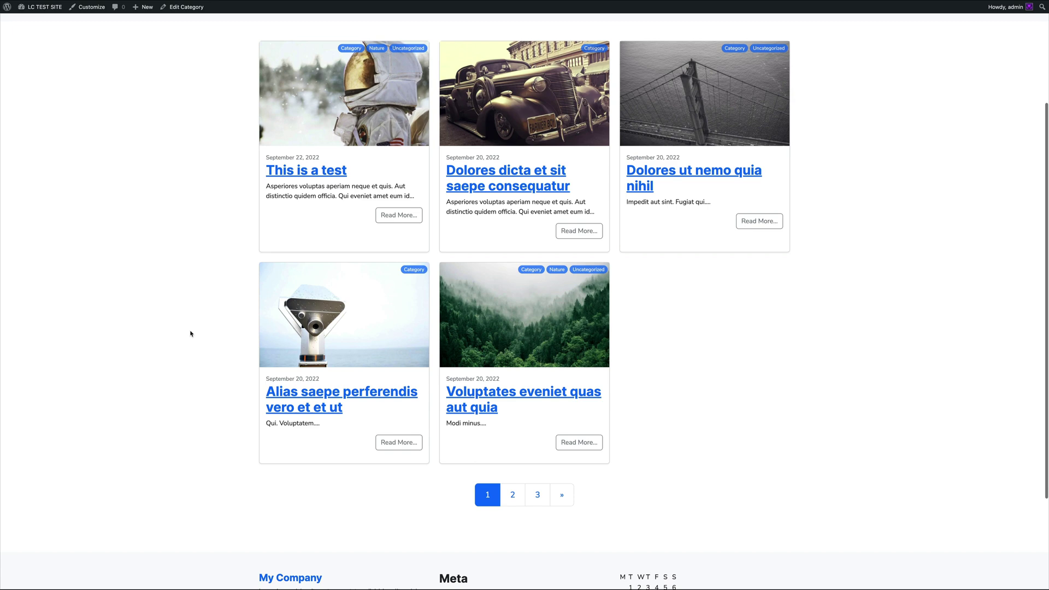
click(512, 464)
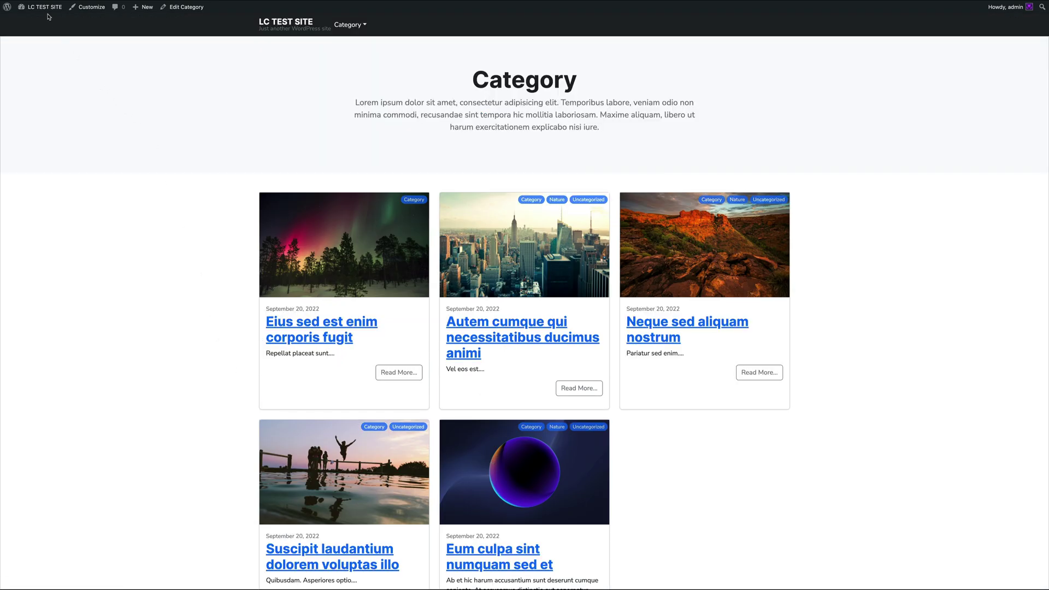
mouse_move(43, 14)
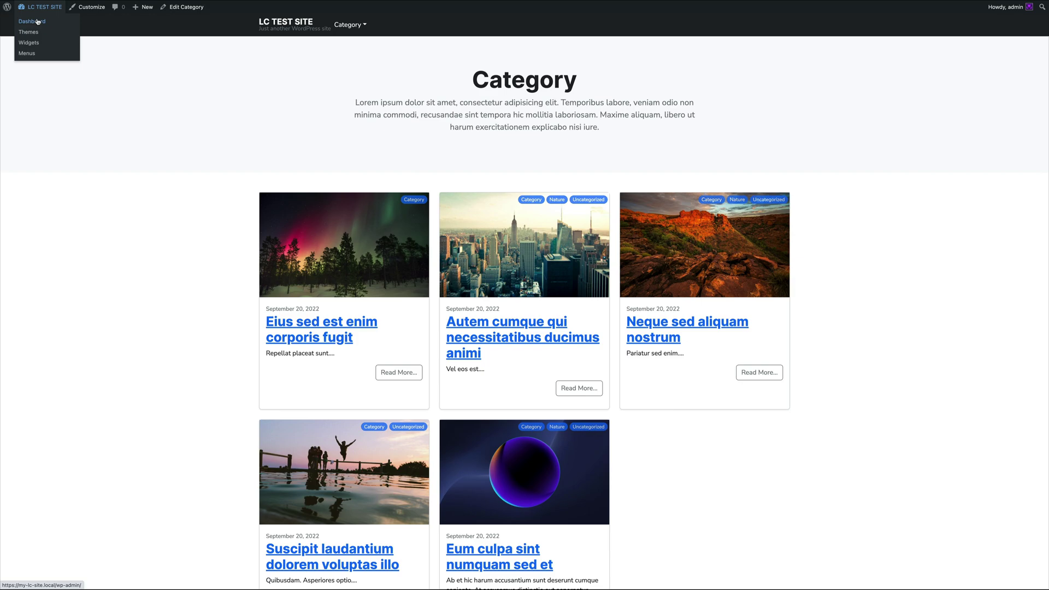
click(37, 21)
Step: Open the category archive template in LiveCanvas and show the loop section's HTML code
mouse_move(34, 209)
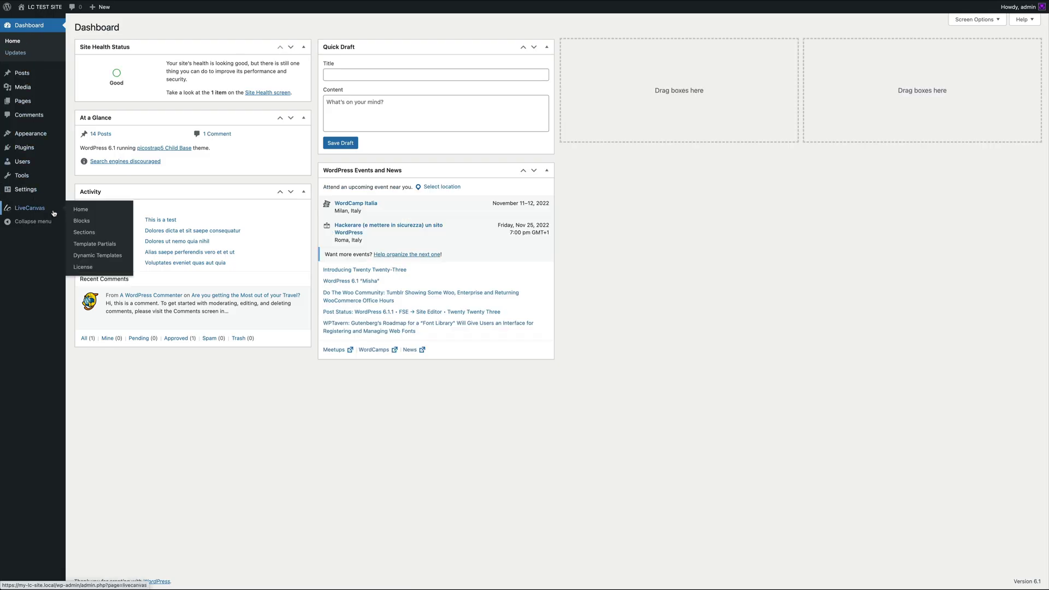
click(94, 254)
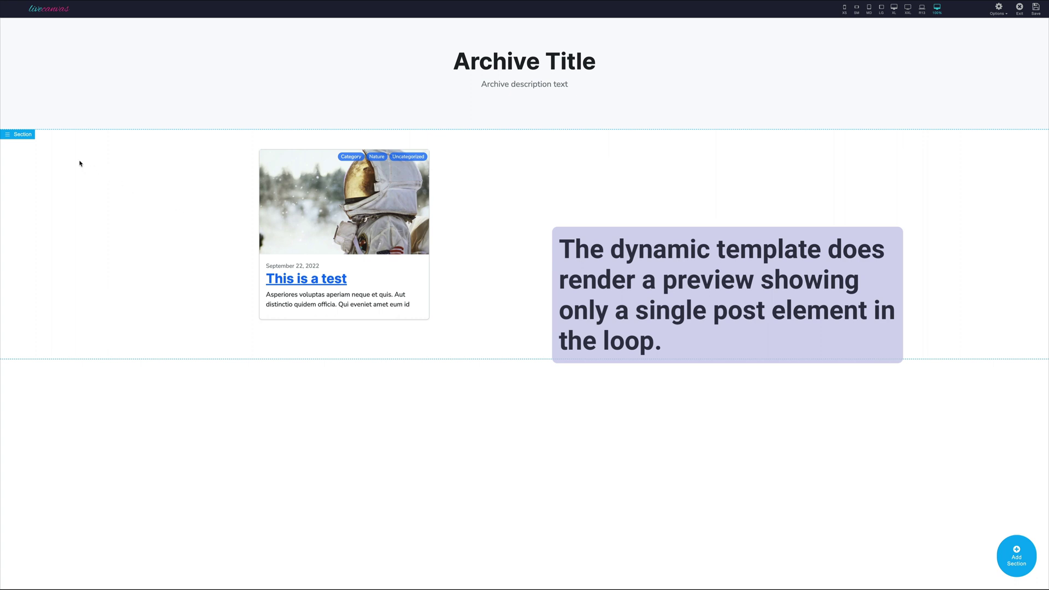
click(24, 137)
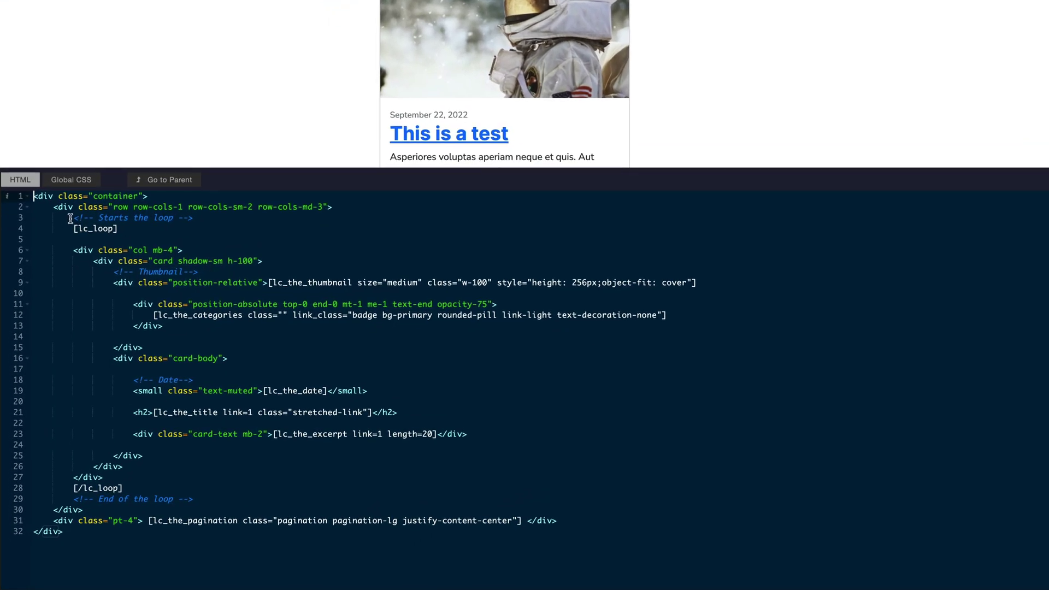
drag(70, 219, 199, 218)
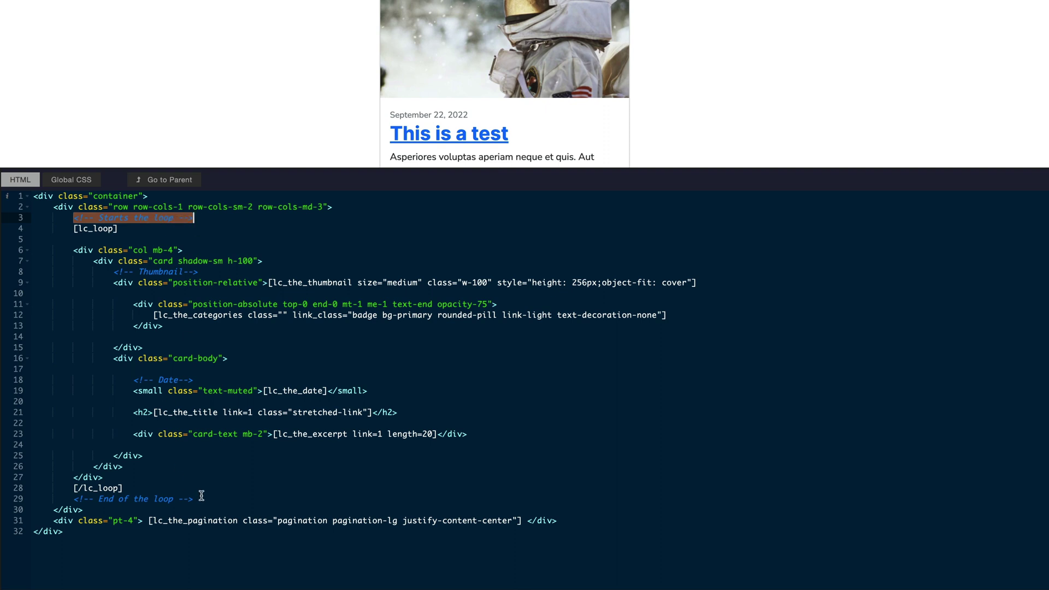
drag(194, 498, 133, 488)
click(68, 484)
drag(54, 229, 141, 230)
click(144, 231)
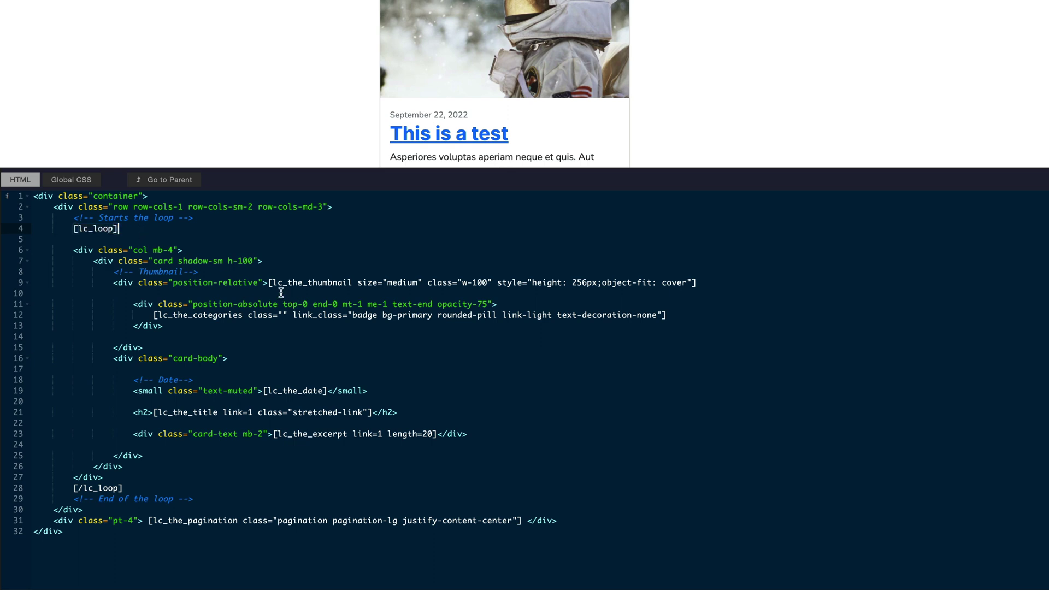
drag(266, 284, 384, 285)
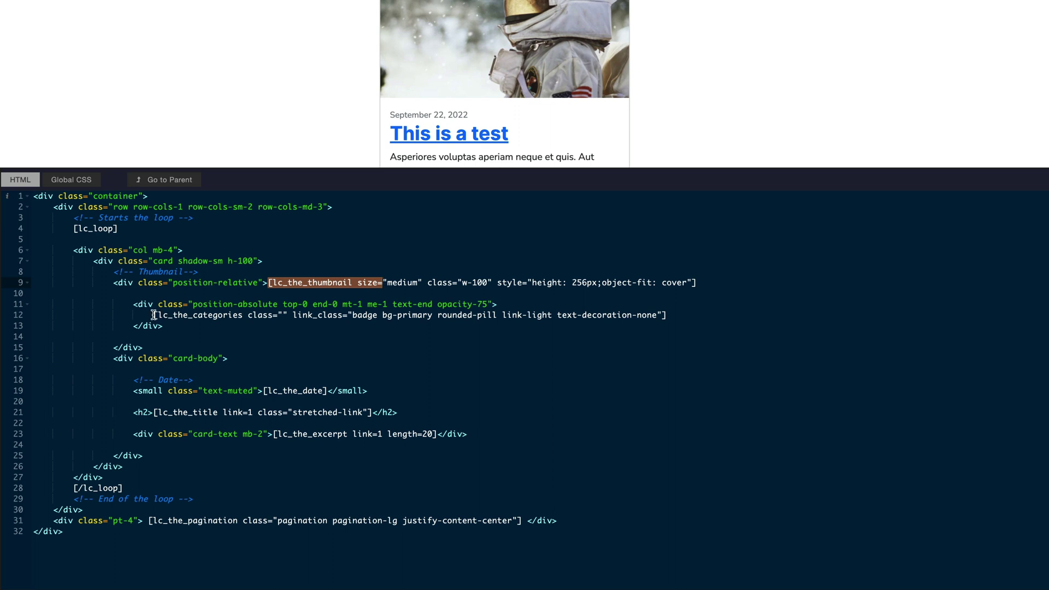
drag(153, 315, 334, 315)
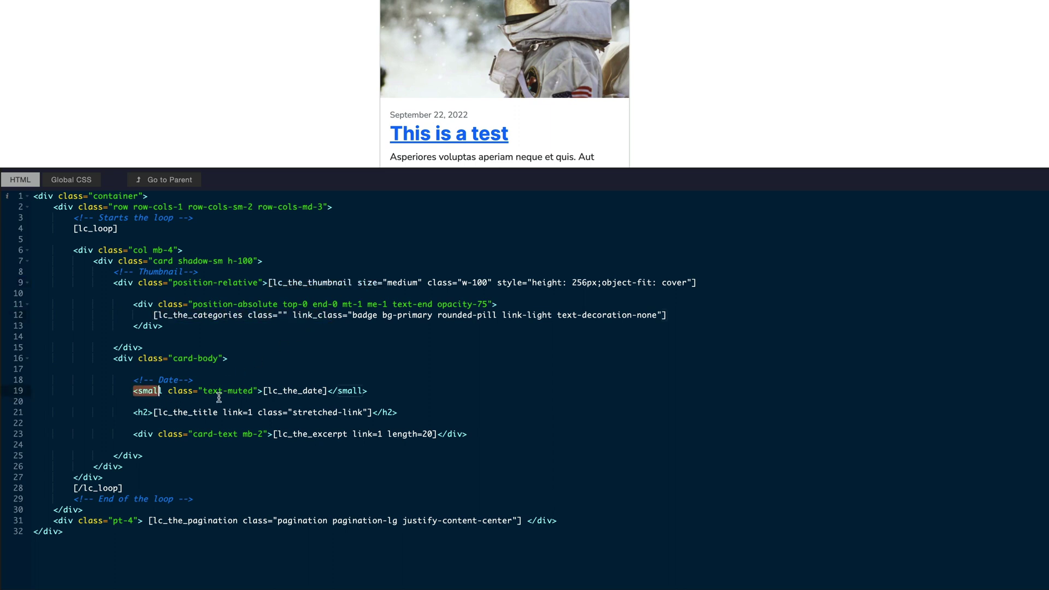
drag(134, 391, 421, 436)
click(496, 423)
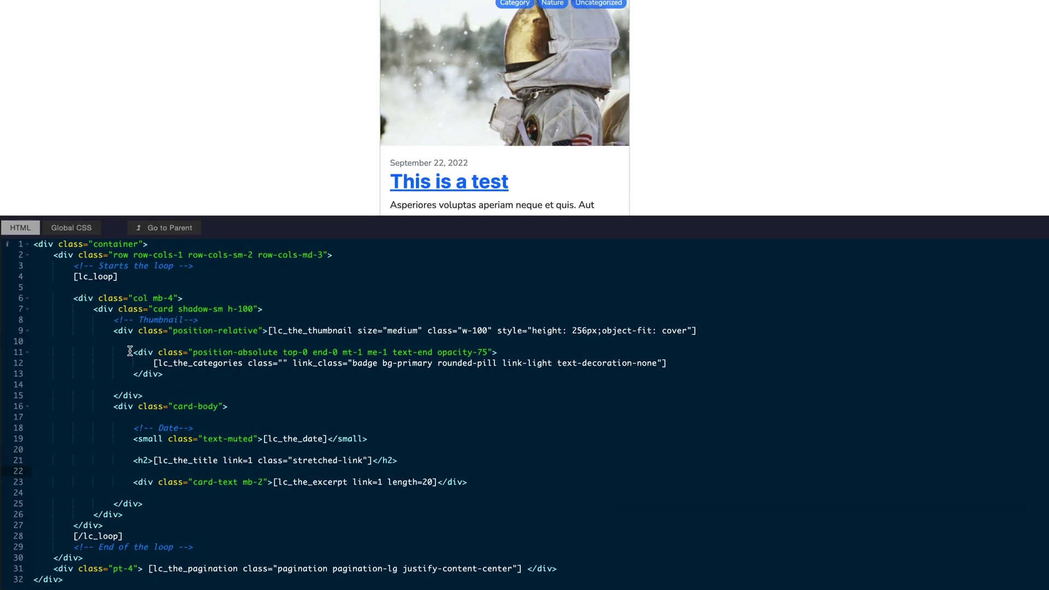
Step: Delete the lc_the_categories badge block on lines 11–13 and exit the editor to save
drag(113, 352, 218, 352)
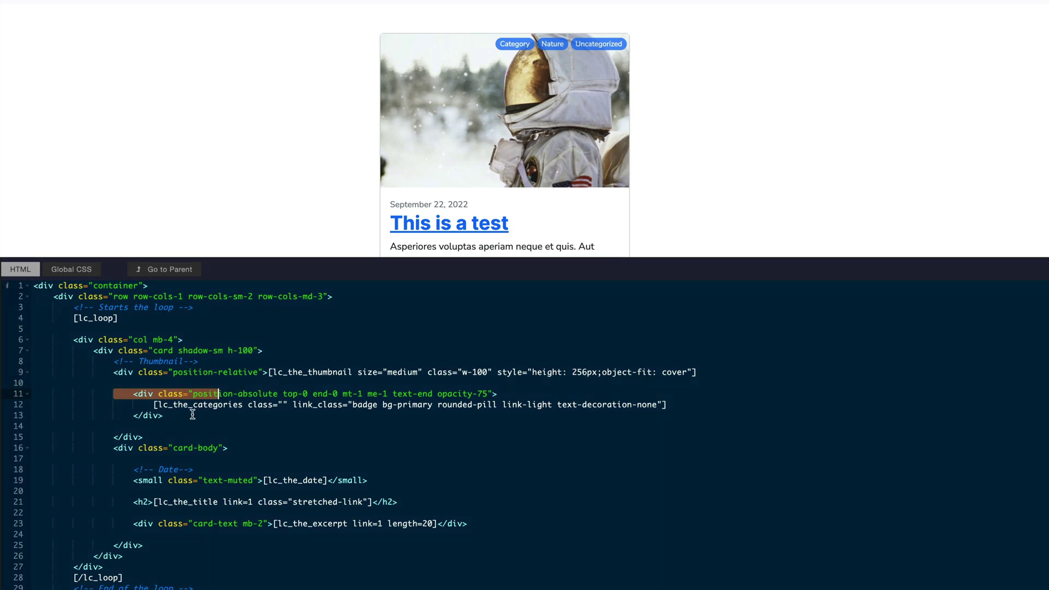
click(171, 415)
drag(164, 415, 136, 394)
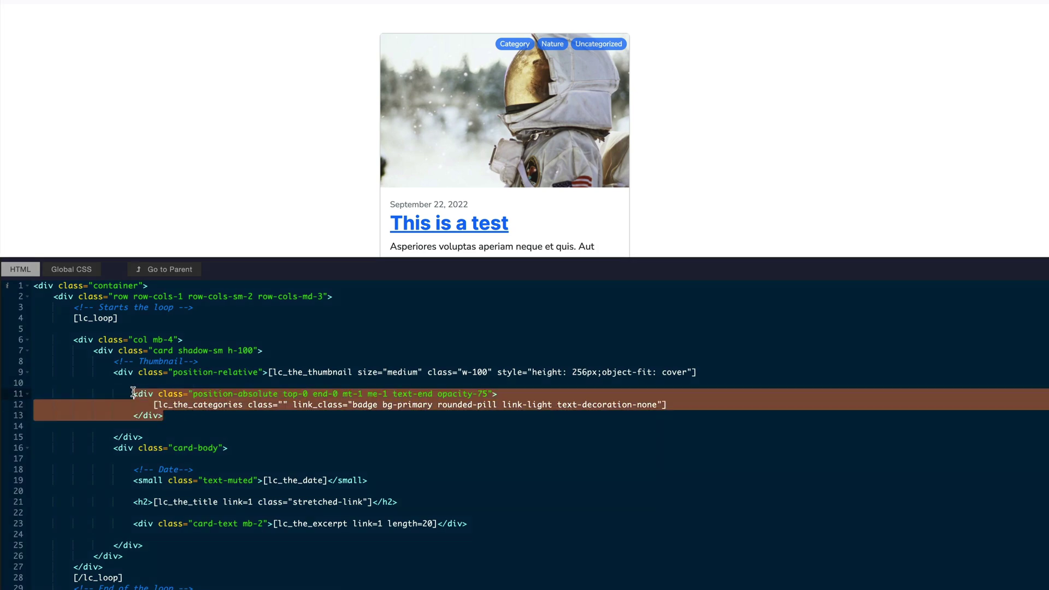
key(BackSpace)
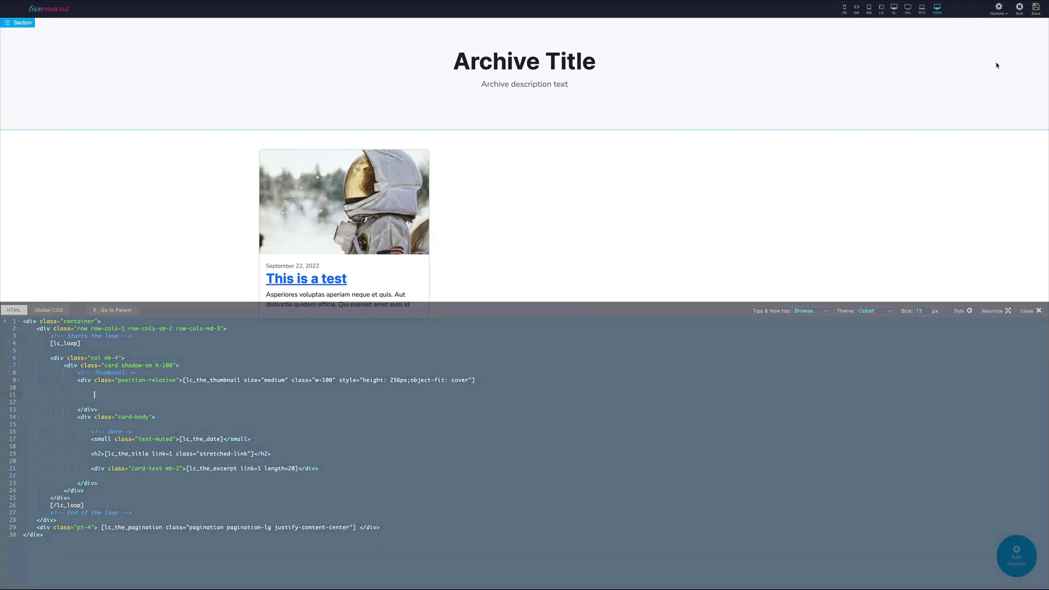
click(1020, 8)
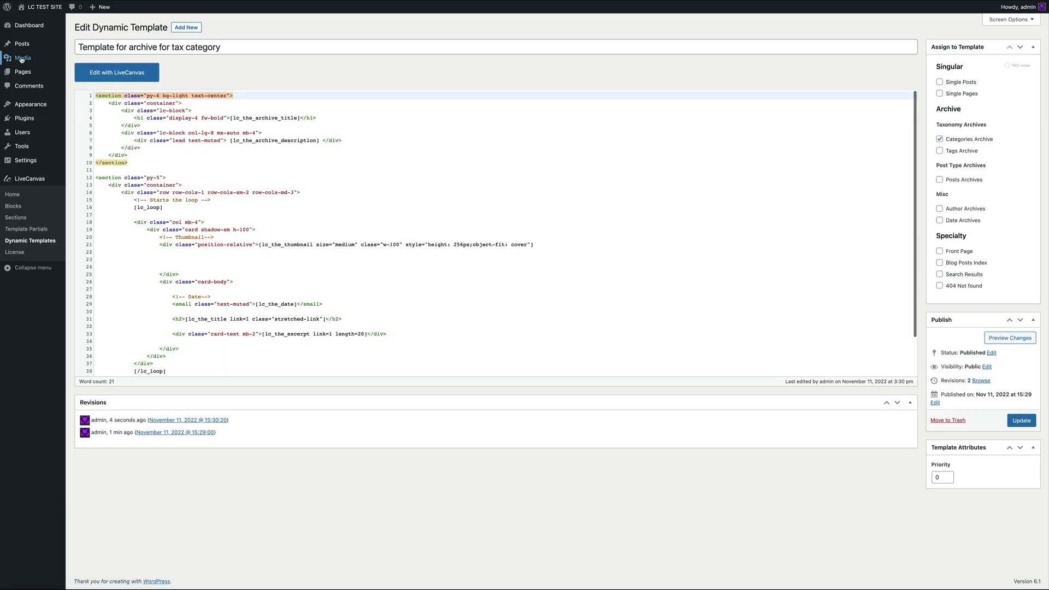
Step: View the Category archive from Posts > Categories and check the post cards show no category badges
mouse_move(22, 45)
click(85, 68)
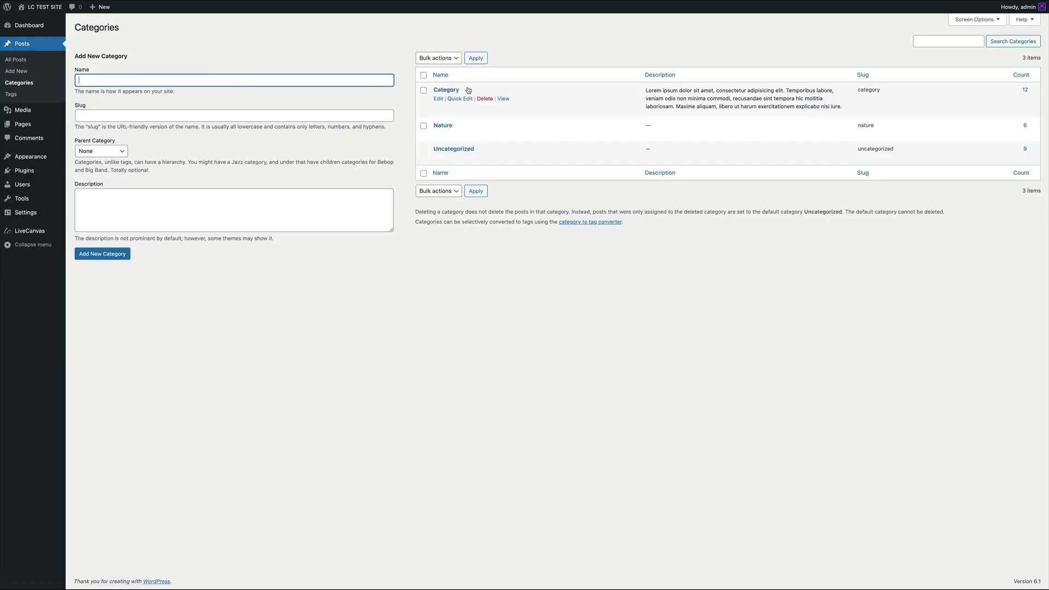
click(502, 99)
scroll(206, 197, down, 3)
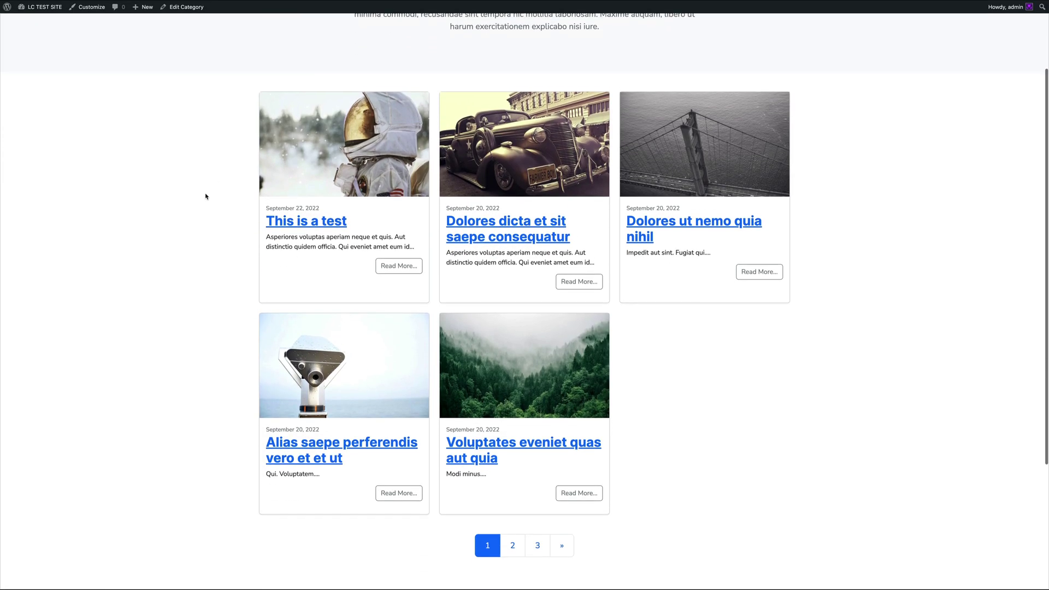